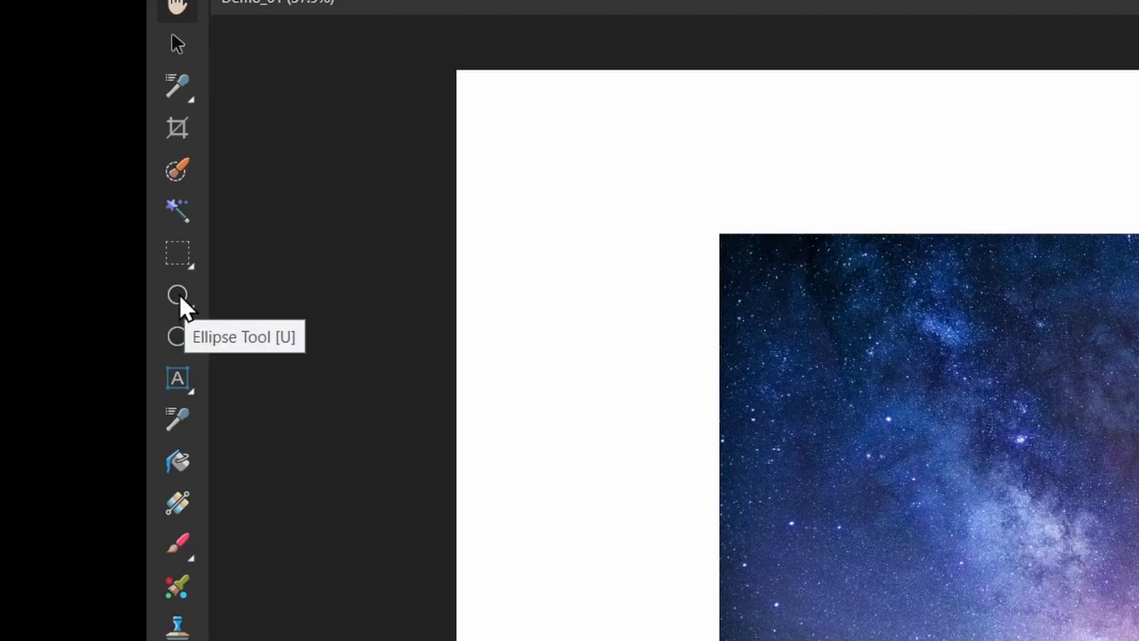
Draw a yellow five-pointed star overlapping the right edge of the Galaxy image with the Star Tool
{"action": "left_click", "coordinate": [180, 294]}
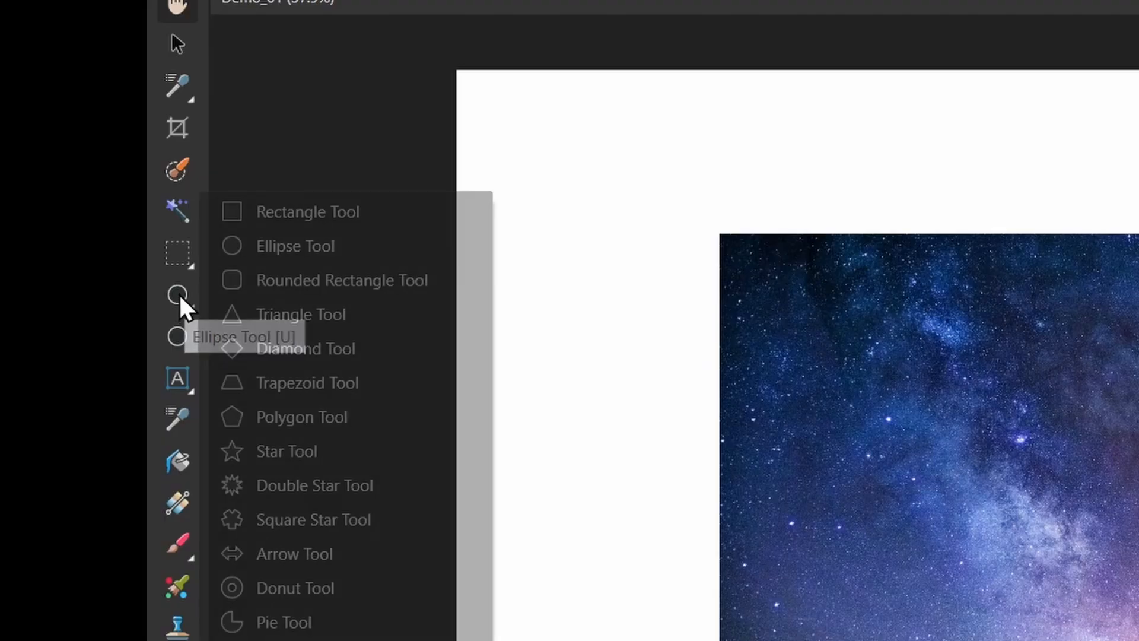
{"action": "left_click", "coordinate": [317, 451]}
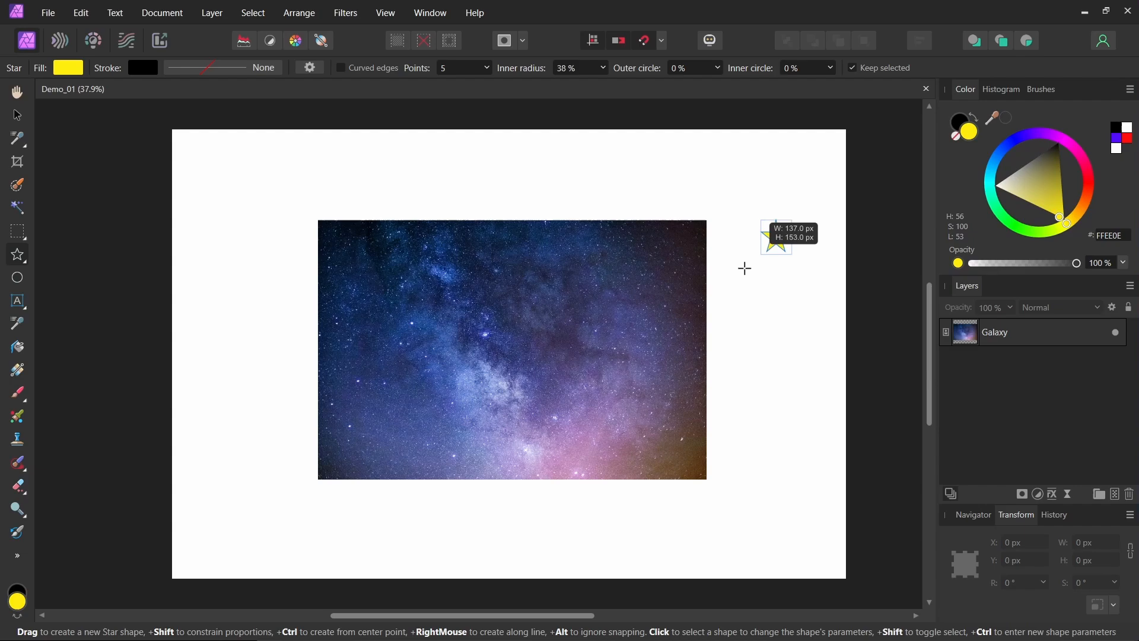
{"action": "left_click_drag", "start_coordinate": [745, 269], "coordinate": [638, 357]}
Move the Galaxy image fully behind the star and clip it inside the Star layer, showing the nested layer
{"action": "key", "text": "v"}
{"action": "left_click", "coordinate": [551, 259]}
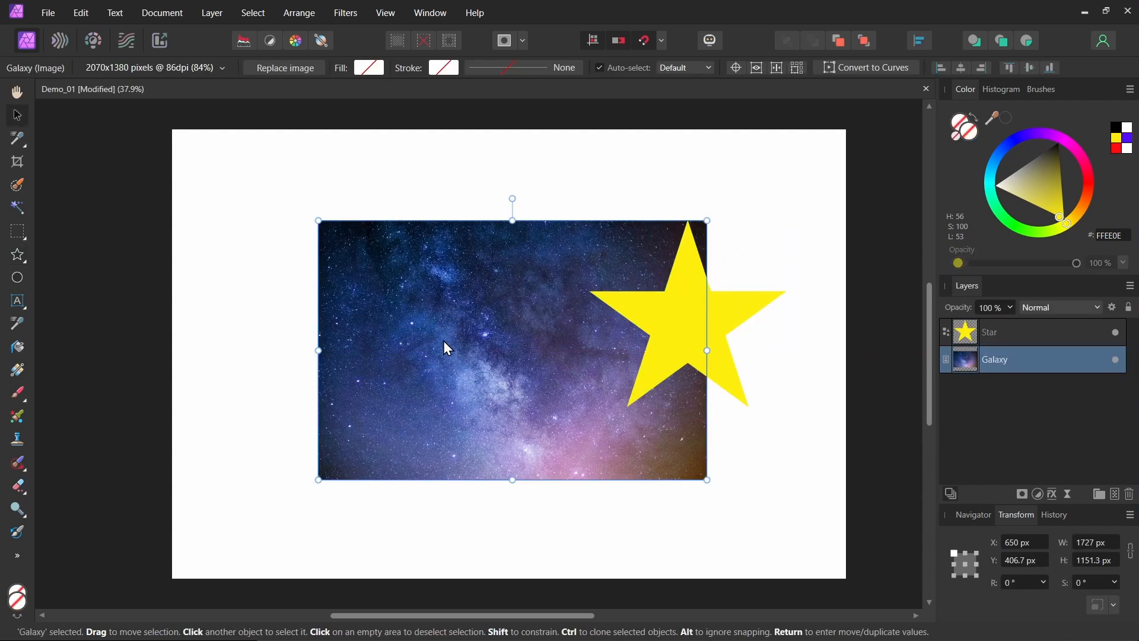
{"action": "left_click_drag", "start_coordinate": [445, 371], "coordinate": [560, 347]}
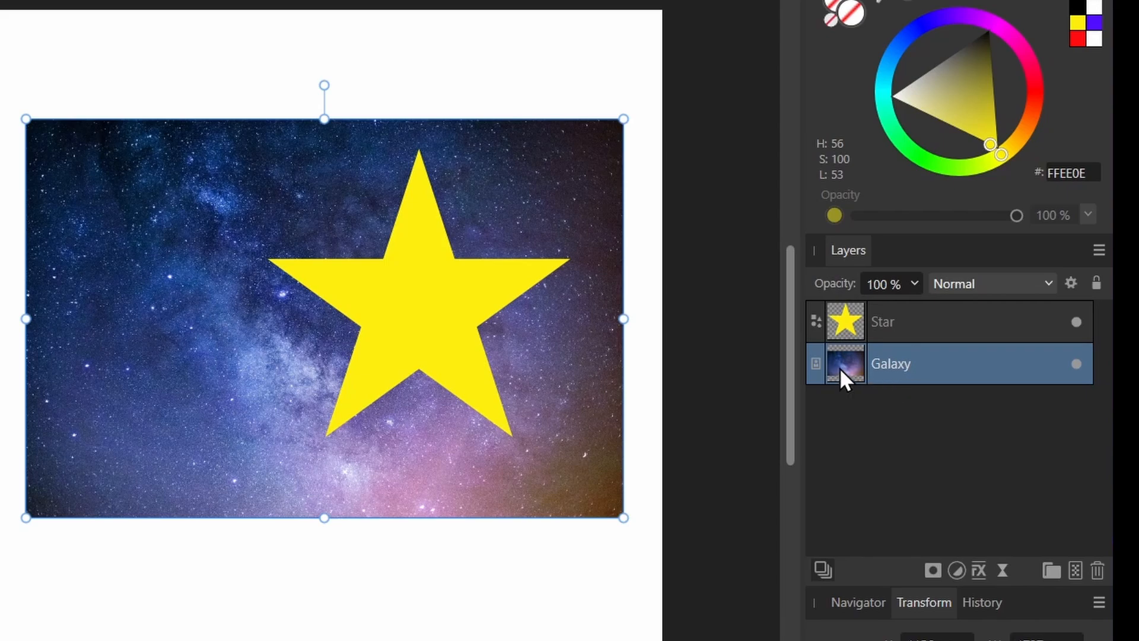
{"action": "left_click_drag", "start_coordinate": [840, 369], "coordinate": [896, 317]}
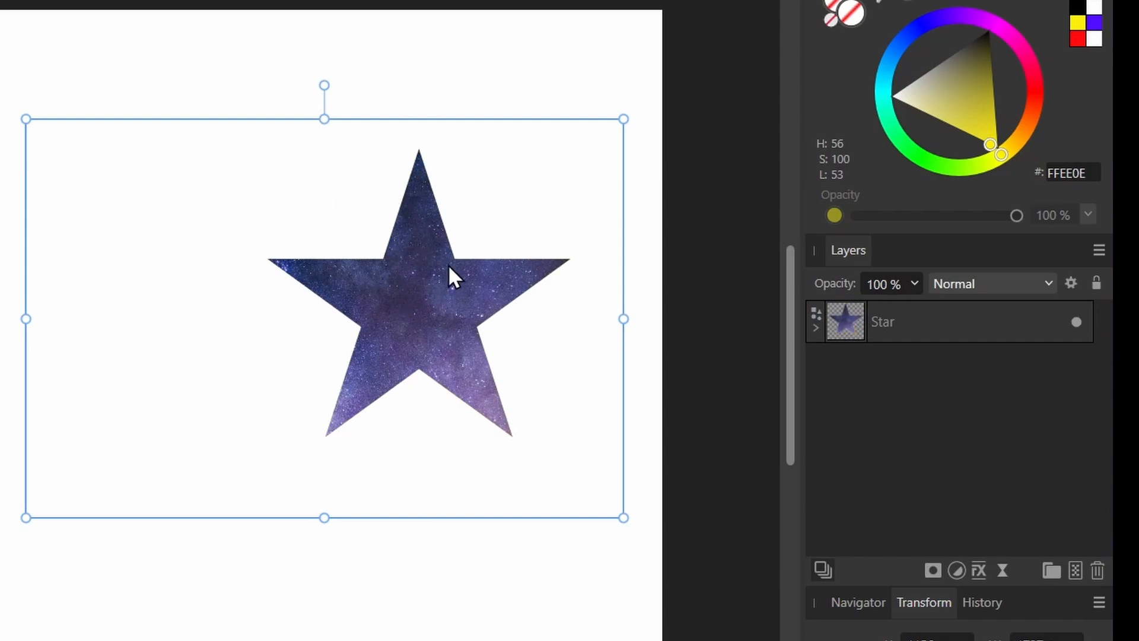
{"action": "left_click", "coordinate": [816, 327]}
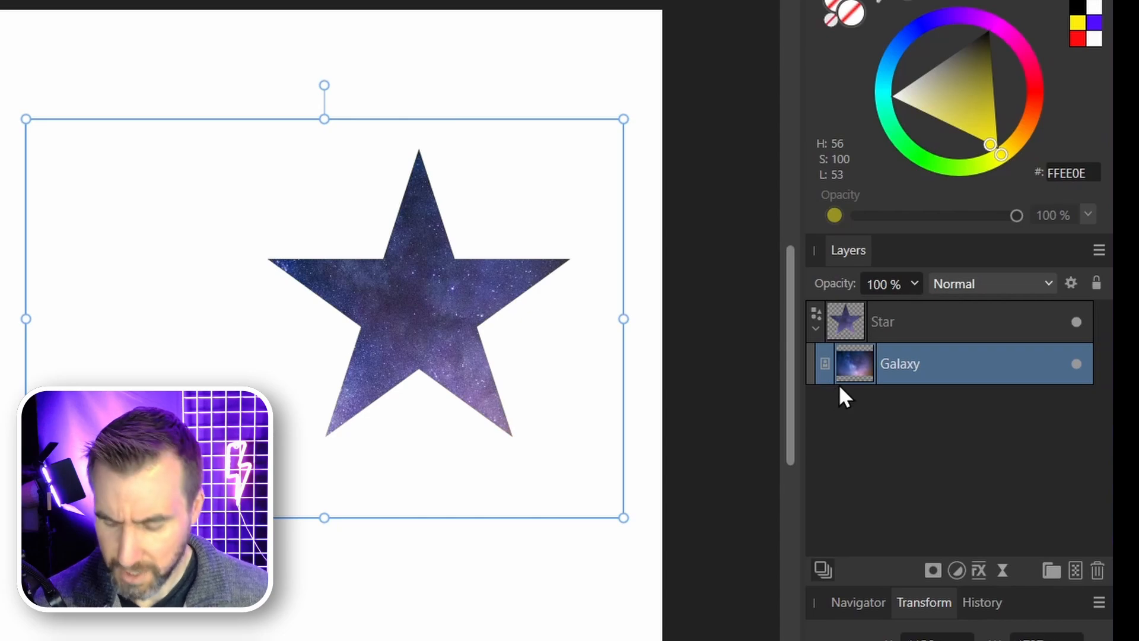
Release the Galaxy image from the Star layer and try applying it as a mask on the star
{"action": "left_click_drag", "start_coordinate": [838, 385], "coordinate": [941, 494]}
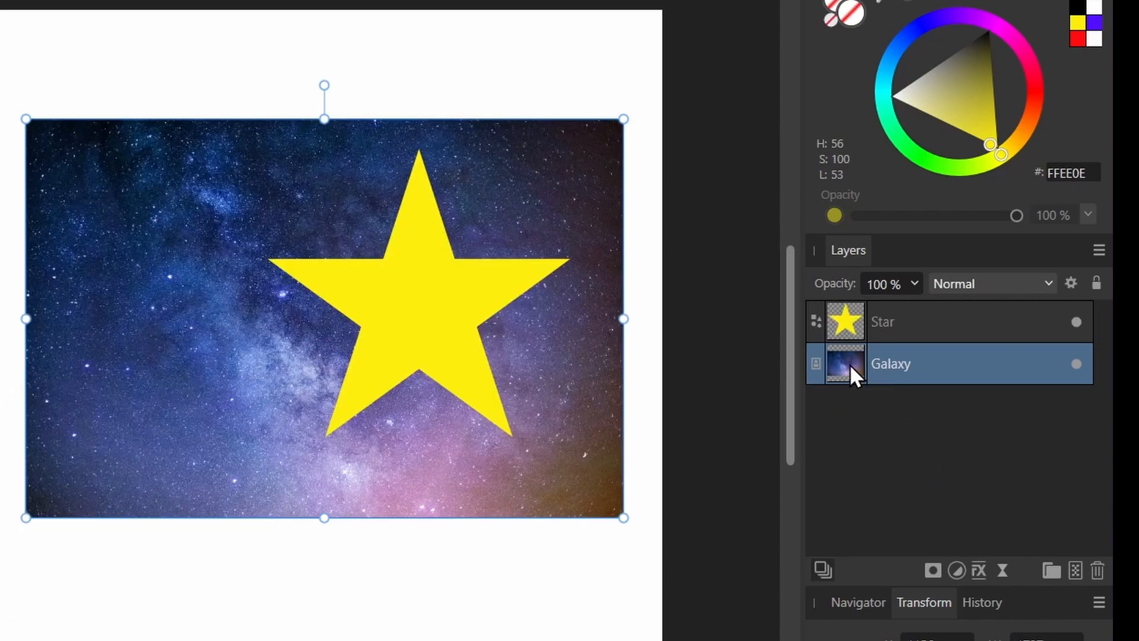
{"action": "left_click_drag", "start_coordinate": [850, 364], "coordinate": [842, 315]}
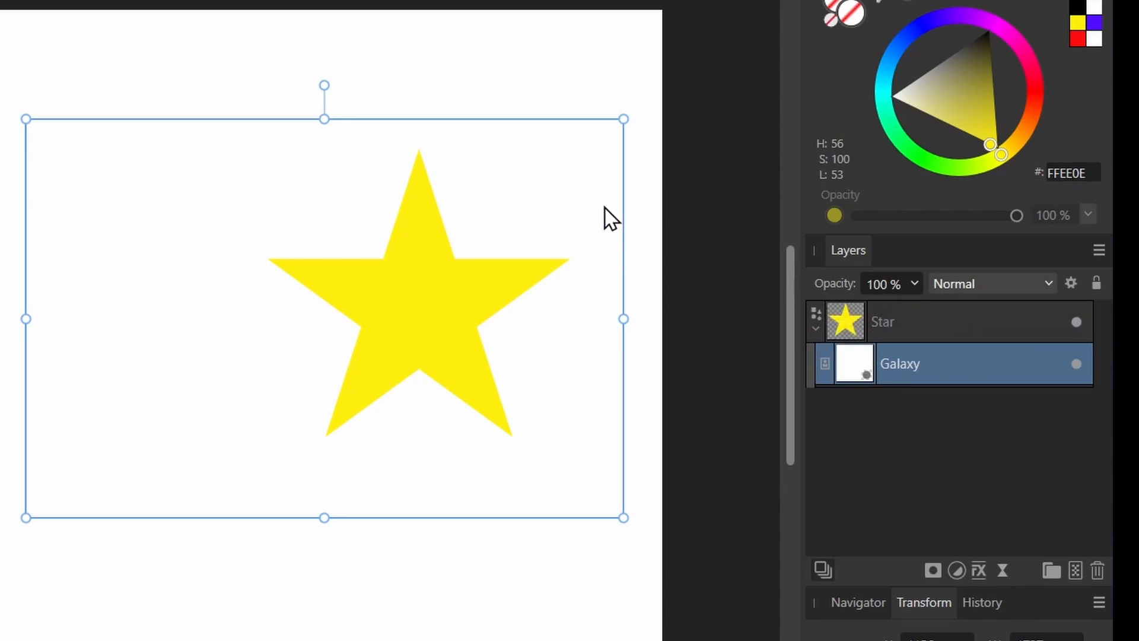
{"action": "left_click_drag", "start_coordinate": [574, 165], "coordinate": [536, 228]}
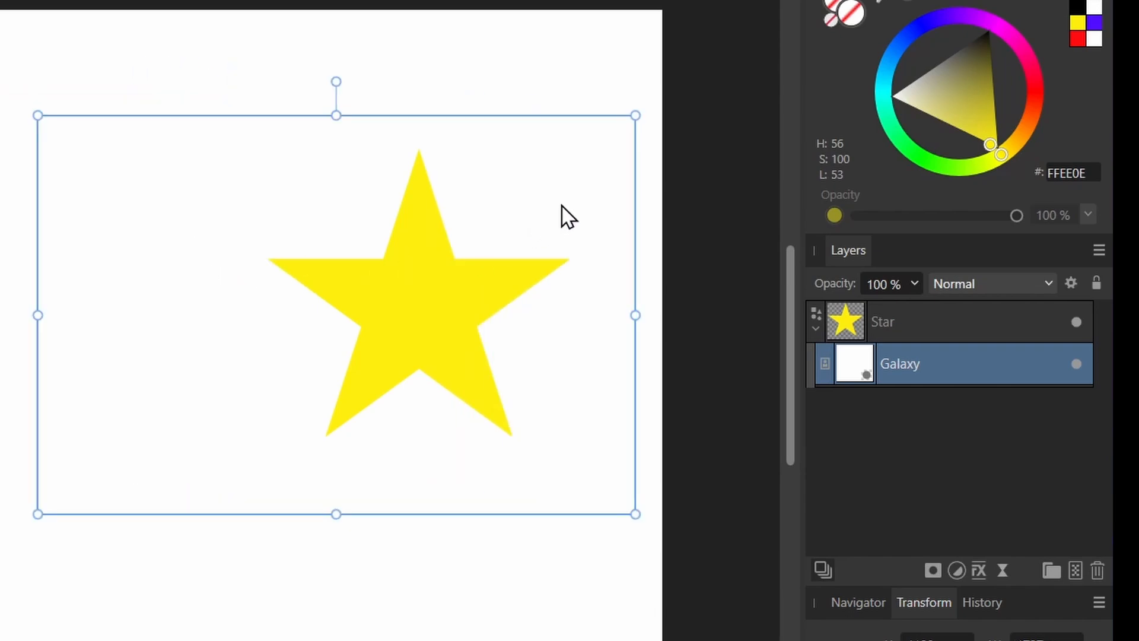
{"action": "key", "text": "ctrl+z"}
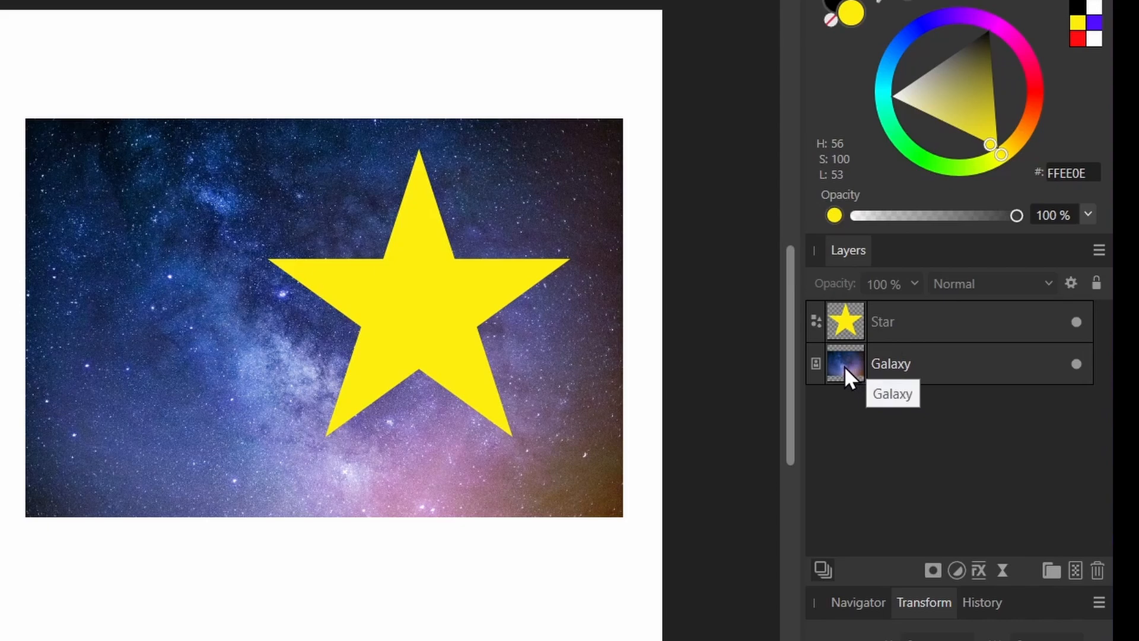
Clip the Galaxy image inside the Star layer and move the star together with its contents
{"action": "left_click_drag", "start_coordinate": [847, 369], "coordinate": [892, 321]}
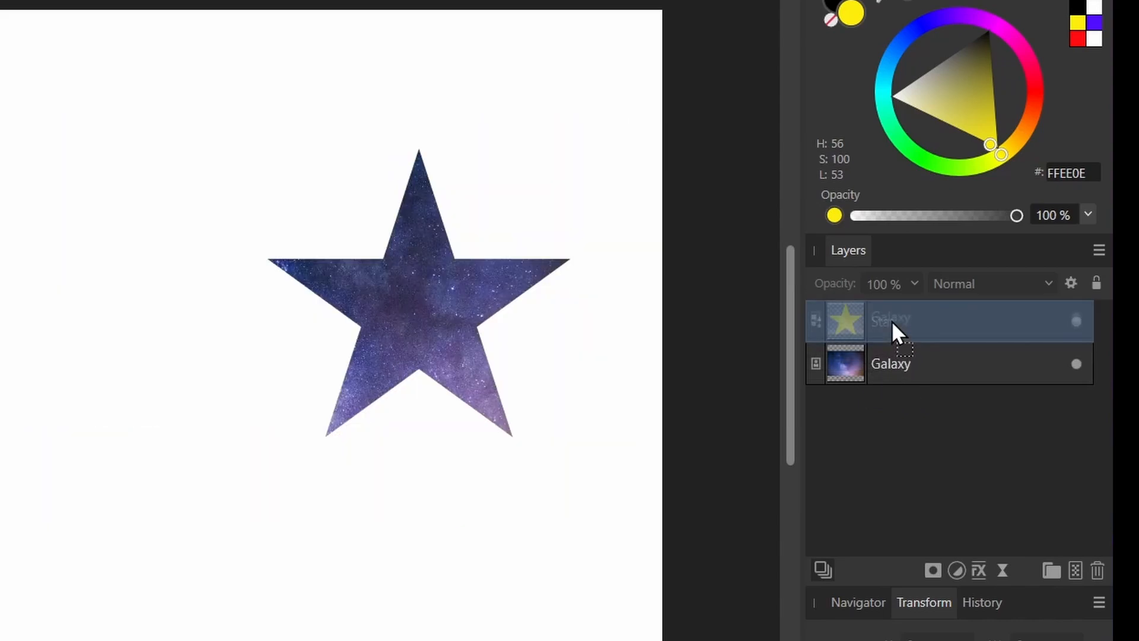
{"action": "left_click", "coordinate": [858, 330]}
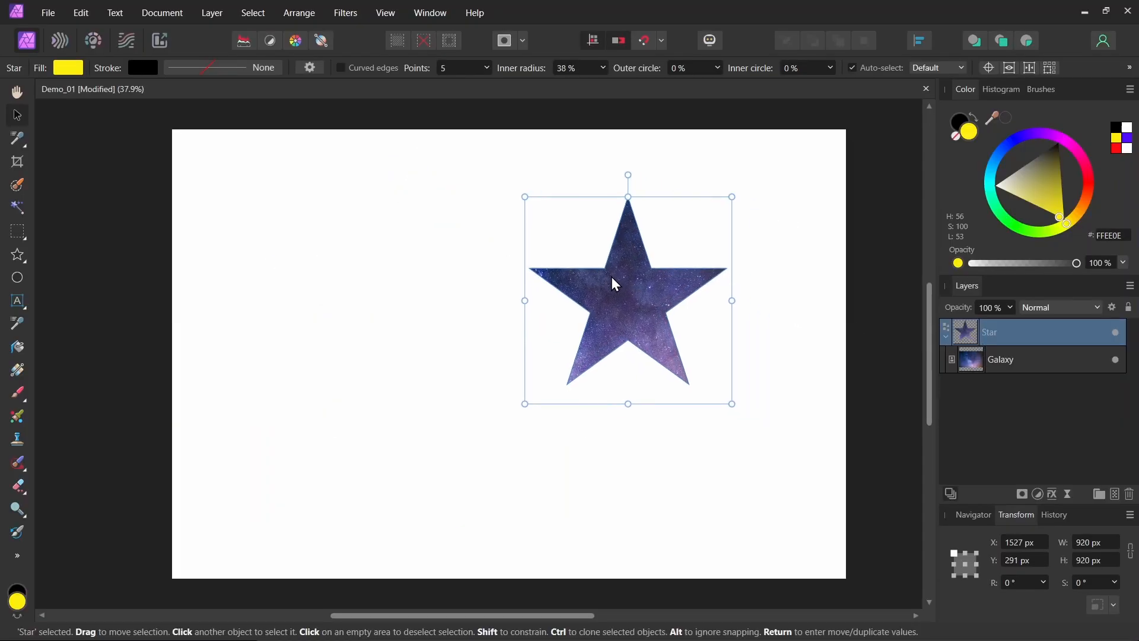
{"action": "mouse_move", "coordinate": [613, 279]}
{"action": "left_mouse_down"}
{"action": "mouse_move", "coordinate": [411, 317]}
{"action": "mouse_move", "coordinate": [693, 342]}
{"action": "mouse_move", "coordinate": [508, 333]}
{"action": "mouse_move", "coordinate": [664, 289]}
{"action": "mouse_move", "coordinate": [550, 360]}
{"action": "mouse_move", "coordinate": [656, 287]}
{"action": "mouse_move", "coordinate": [595, 292]}
{"action": "left_mouse_up"}
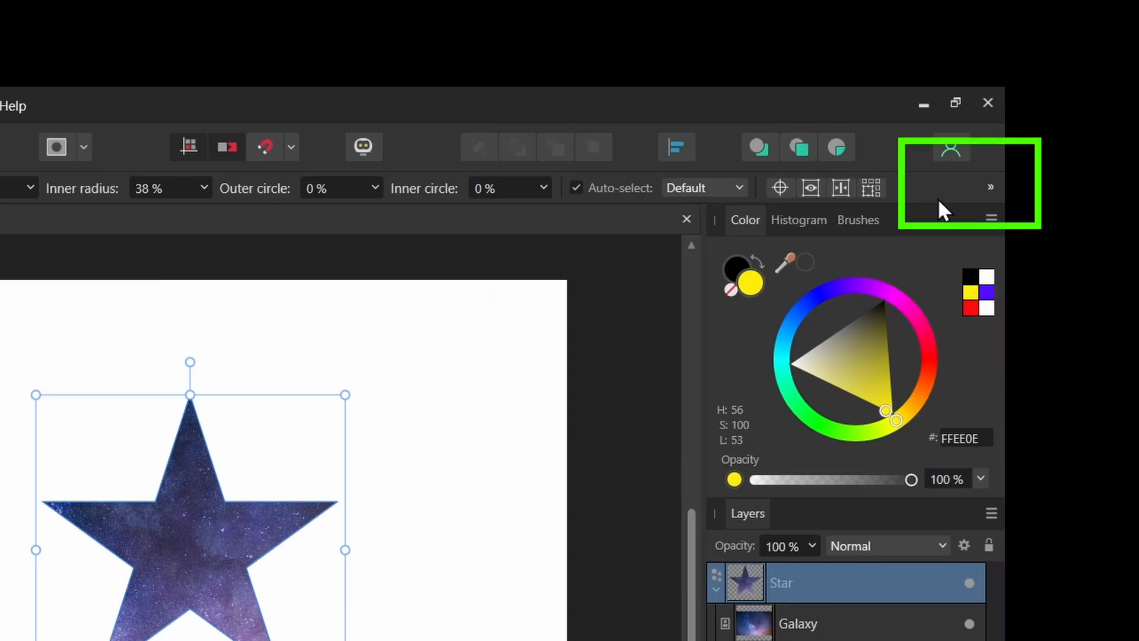
Enable Lock Children for the star and move it independently of its clipped image to about X 926 px, Y 398 px
{"action": "left_click", "coordinate": [990, 188]}
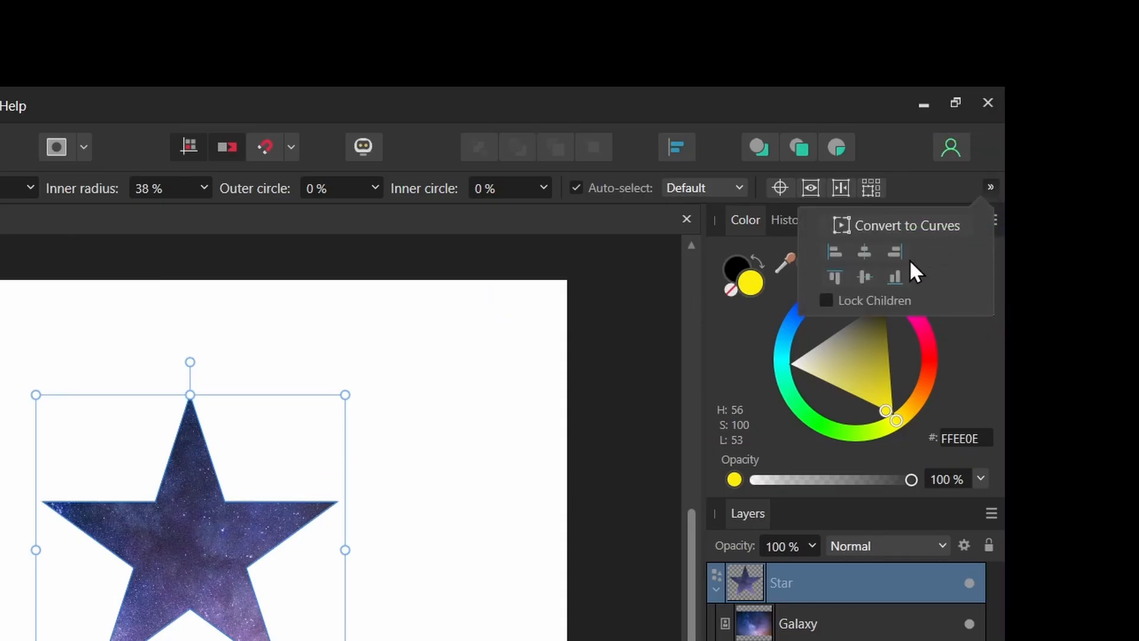
{"action": "left_click", "coordinate": [828, 301]}
{"action": "left_click_drag", "start_coordinate": [221, 545], "coordinate": [15, 538]}
{"action": "left_click_drag", "start_coordinate": [521, 246], "coordinate": [653, 242]}
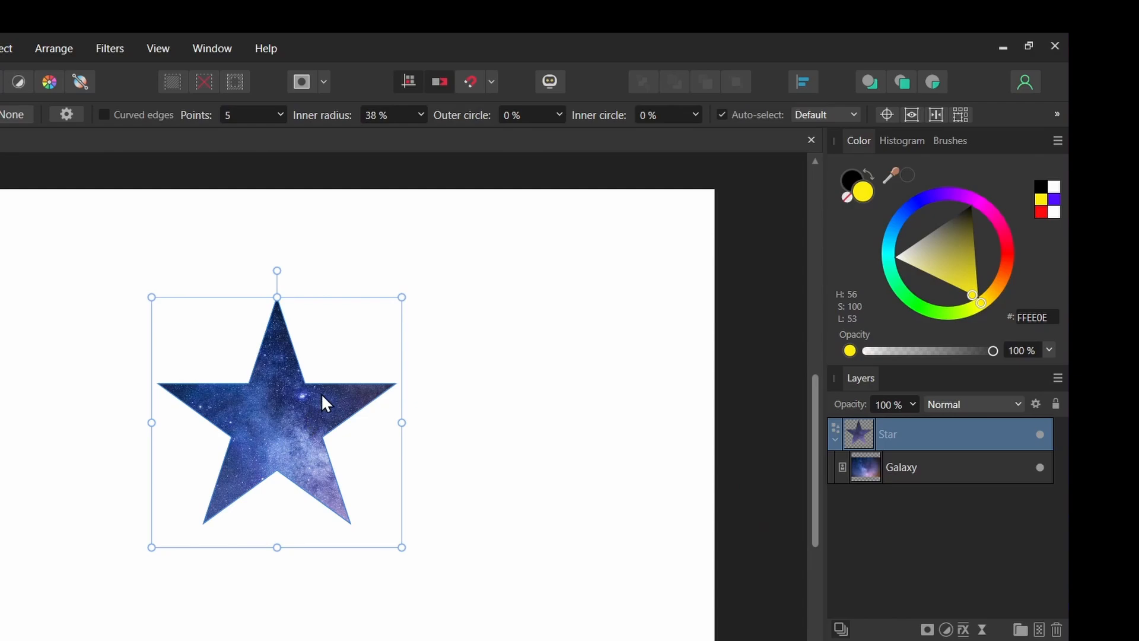
{"action": "left_click", "coordinate": [1057, 116]}
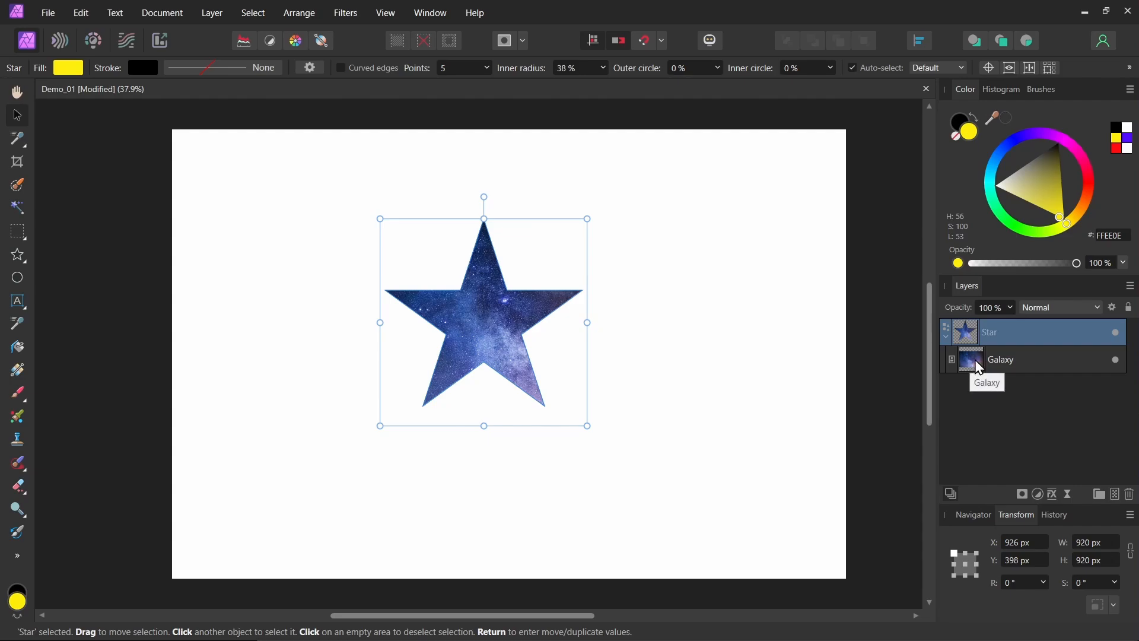
Reposition the clipped Galaxy image within the star, enlarging it to about 1837 × 1225 px and rotating it
{"action": "left_click", "coordinate": [982, 368]}
{"action": "left_click_drag", "start_coordinate": [638, 356], "coordinate": [612, 378]}
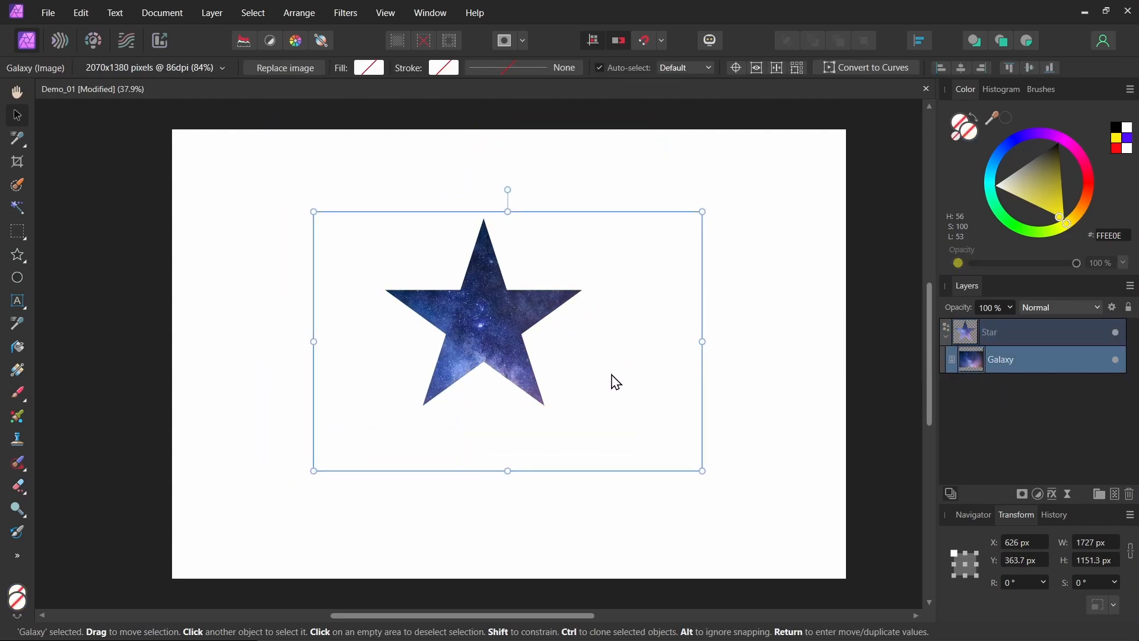
{"action": "left_click_drag", "start_coordinate": [313, 210], "coordinate": [287, 190]}
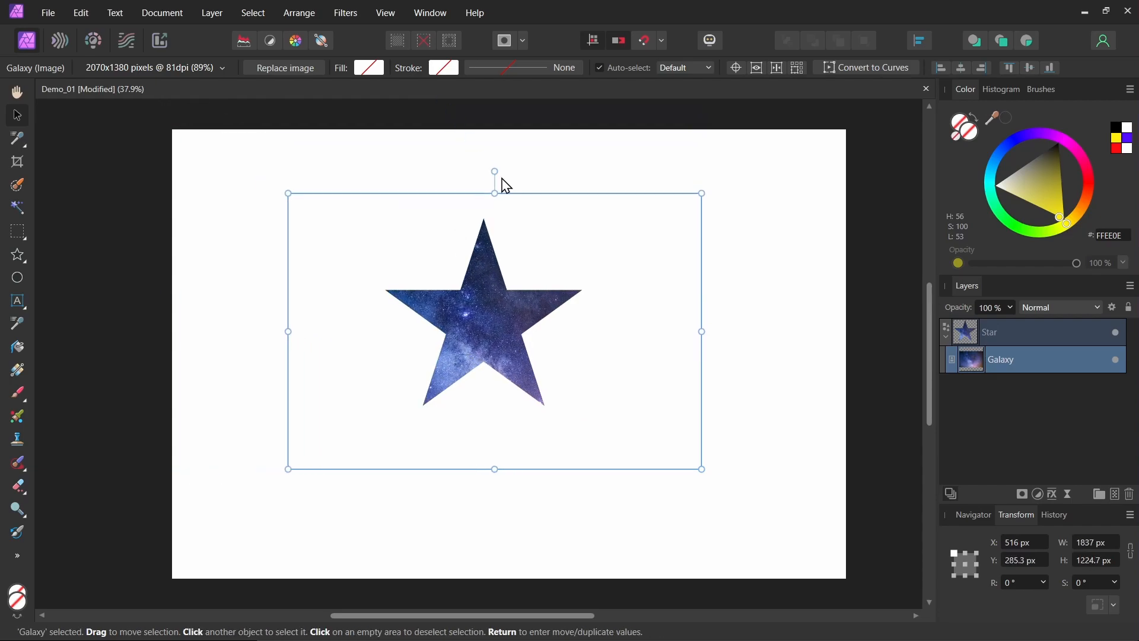
{"action": "left_click_drag", "start_coordinate": [494, 169], "coordinate": [504, 228]}
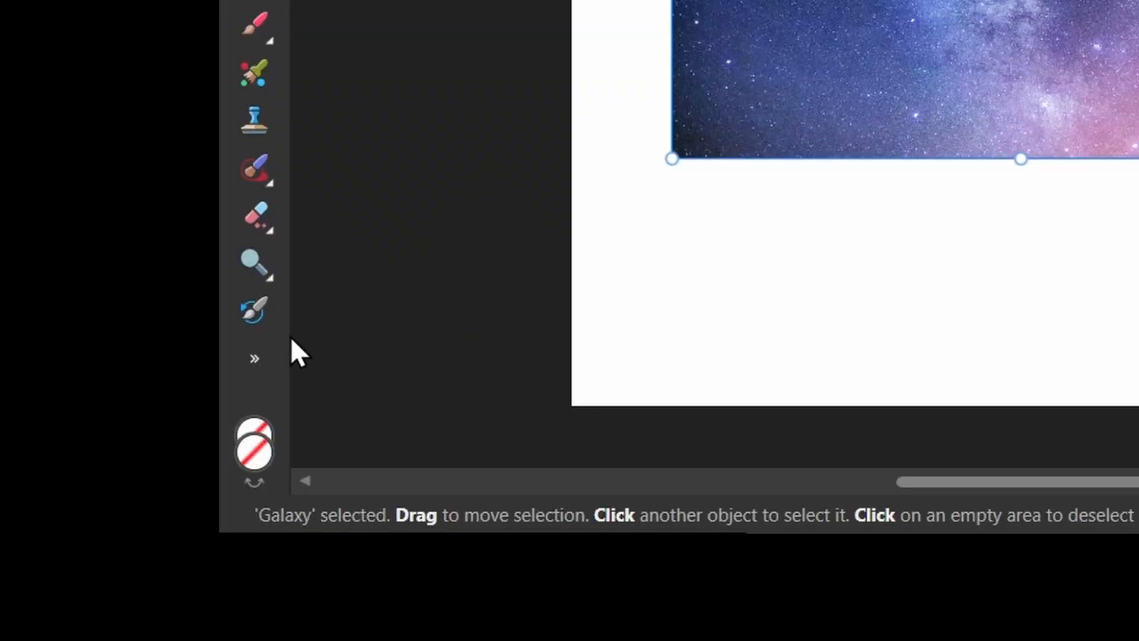
Draw a closed jagged shape about 902 × 1225 px beside the Galaxy image with the Pen Tool and fill it orange (FF5D00)
{"action": "left_click", "coordinate": [254, 359]}
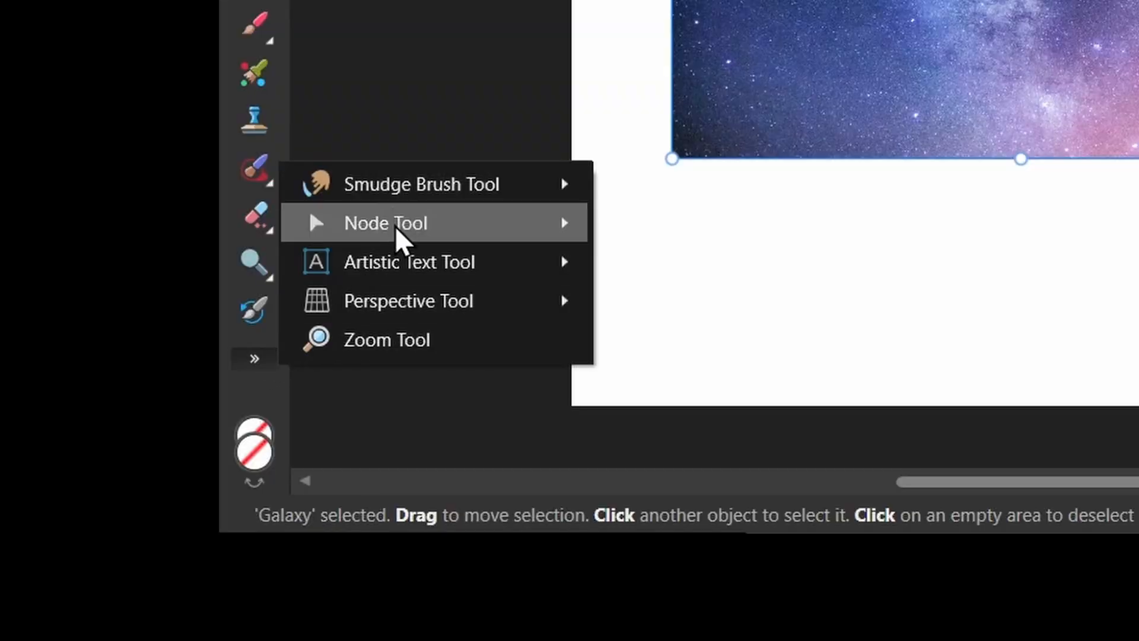
{"action": "left_click", "coordinate": [650, 224]}
{"action": "left_click", "coordinate": [609, 251]}
{"action": "left_click", "coordinate": [697, 185]}
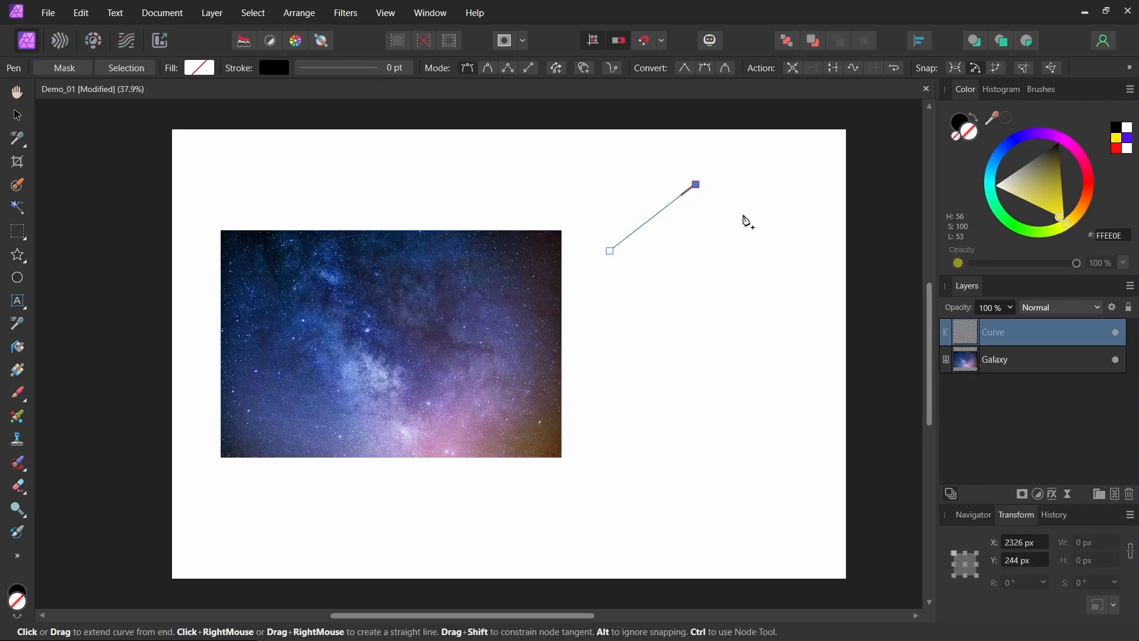
{"action": "left_click", "coordinate": [738, 382]}
{"action": "left_click", "coordinate": [665, 460]}
{"action": "left_click", "coordinate": [661, 392]}
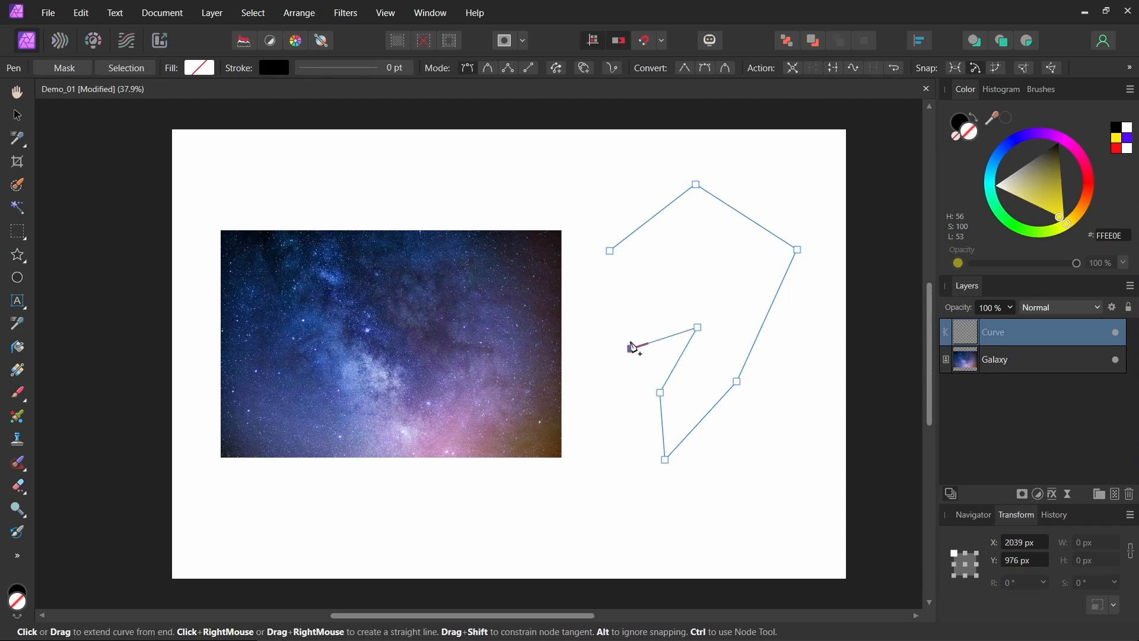
{"action": "left_click", "coordinate": [595, 303]}
{"action": "left_click", "coordinate": [610, 251]}
{"action": "left_click_drag", "start_coordinate": [1053, 165], "coordinate": [1063, 216]}
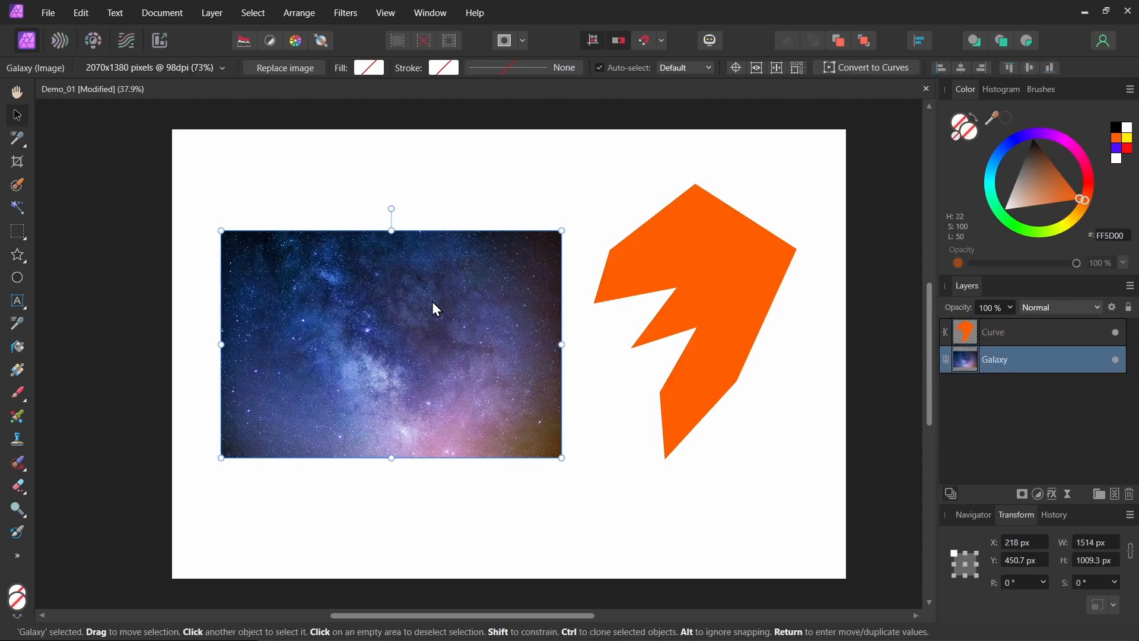
Clip the Galaxy image inside the orange Curve layer, positioned and enlarged to cover the whole shape
{"action": "left_click_drag", "start_coordinate": [382, 378], "coordinate": [651, 340]}
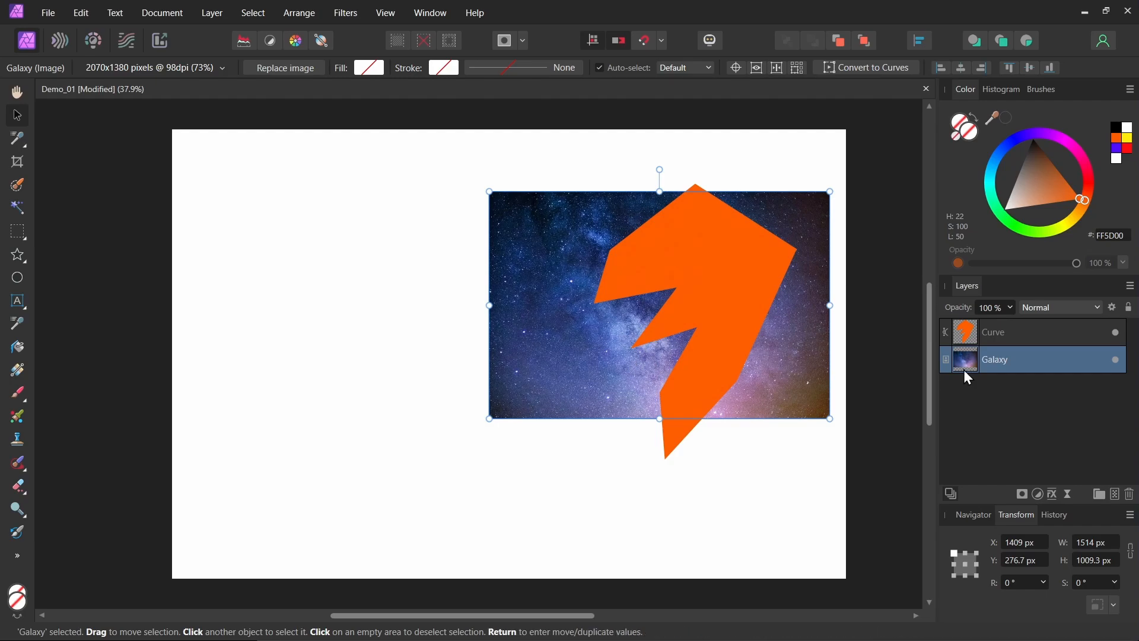
{"action": "left_click_drag", "start_coordinate": [964, 368], "coordinate": [1010, 331]}
{"action": "left_click_drag", "start_coordinate": [489, 192], "coordinate": [402, 133]}
{"action": "key", "text": "ctrl+d"}
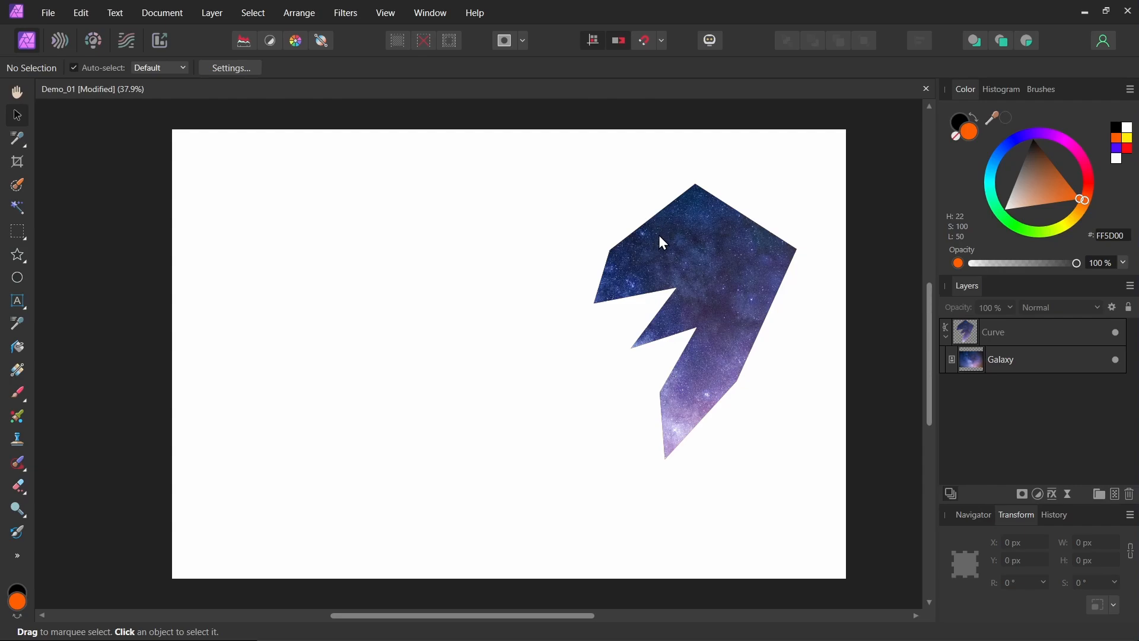
Reshape the clipping curve with the Node Tool by pulling its left corner outward and moving its inner notch nodes to the right
{"action": "left_click", "coordinate": [963, 342]}
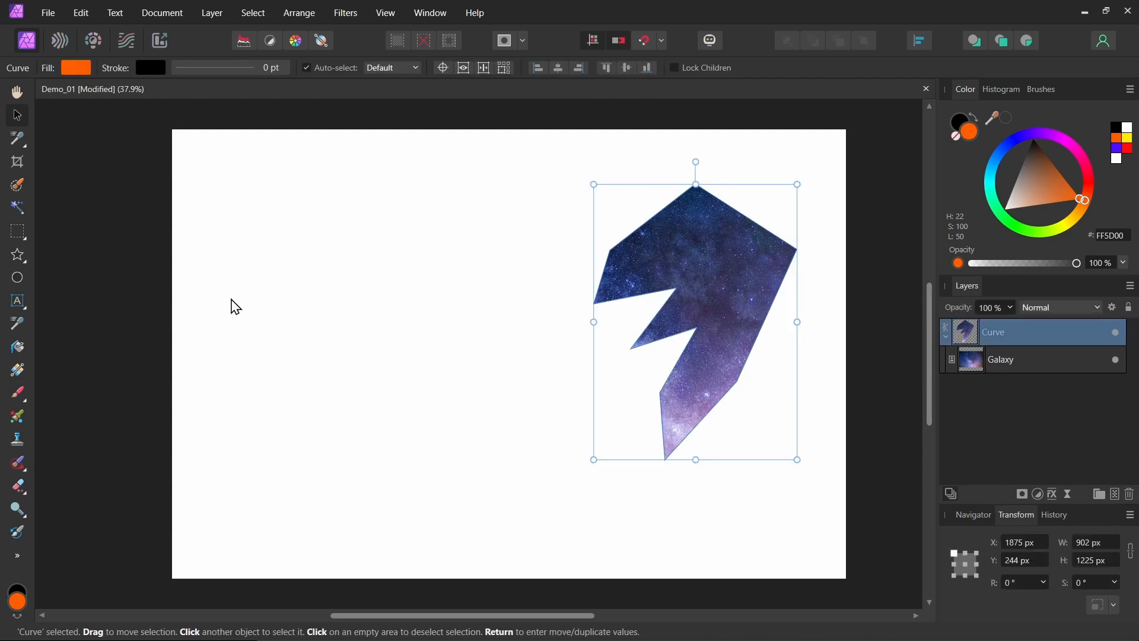
{"action": "left_click", "coordinate": [19, 556]}
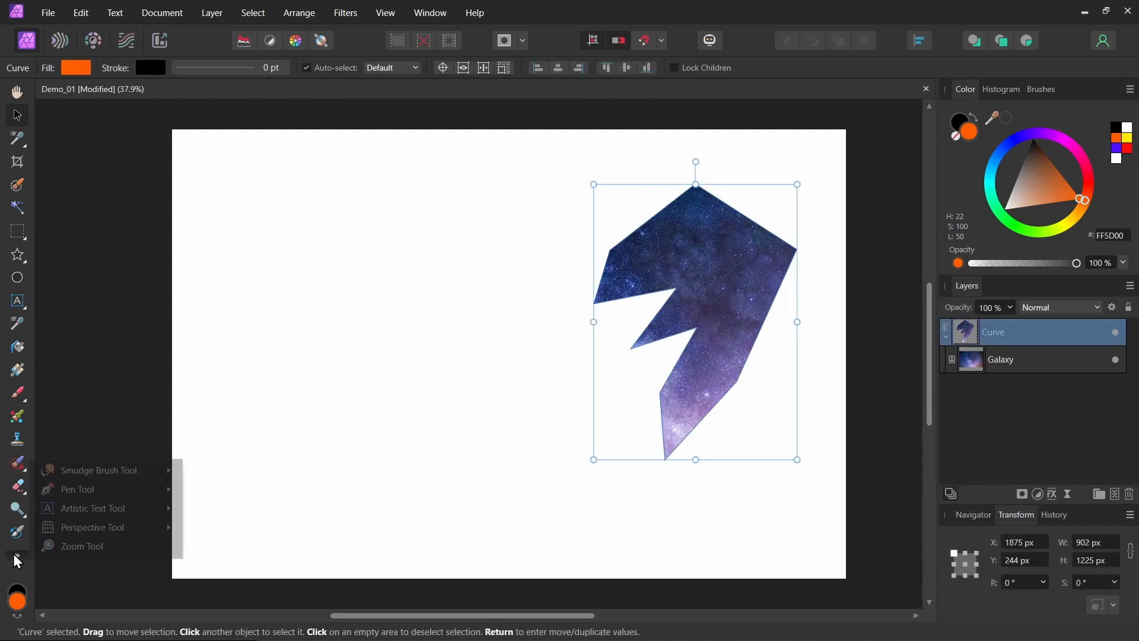
{"action": "mouse_move", "coordinate": [76, 491]}
{"action": "left_click", "coordinate": [236, 512]}
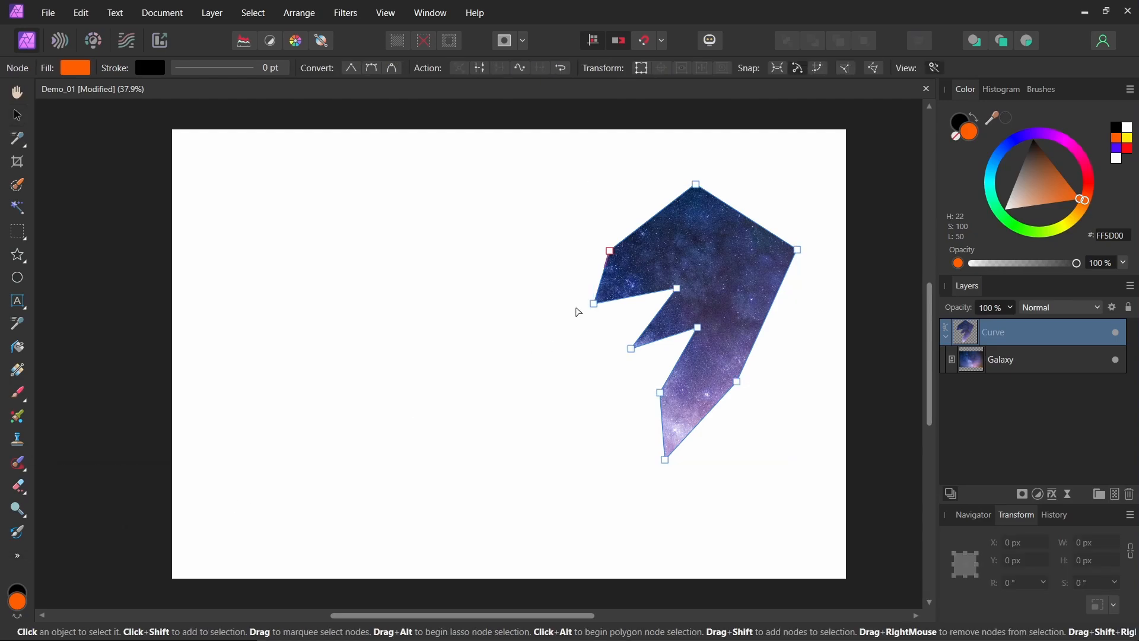
{"action": "mouse_move", "coordinate": [595, 304]}
{"action": "left_mouse_down"}
{"action": "mouse_move", "coordinate": [556, 284]}
{"action": "mouse_move", "coordinate": [582, 297]}
{"action": "left_mouse_up"}
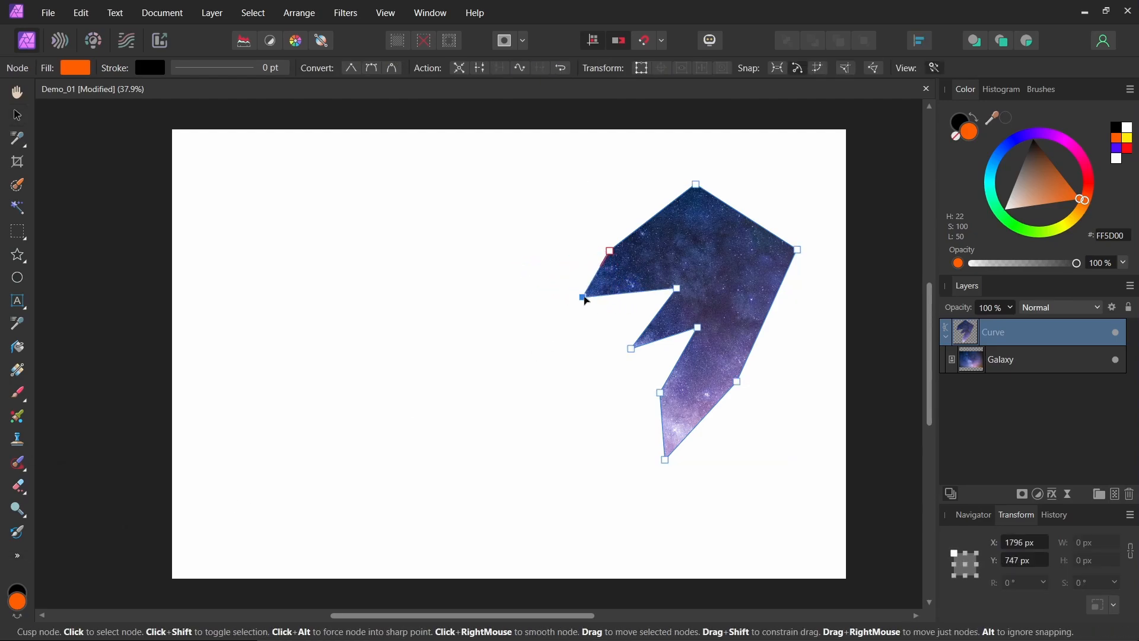
{"action": "left_click_drag", "start_coordinate": [676, 288], "coordinate": [705, 250]}
{"action": "left_click_drag", "start_coordinate": [697, 328], "coordinate": [732, 276]}
{"action": "left_click_drag", "start_coordinate": [661, 394], "coordinate": [715, 362]}
{"action": "key", "text": "v"}
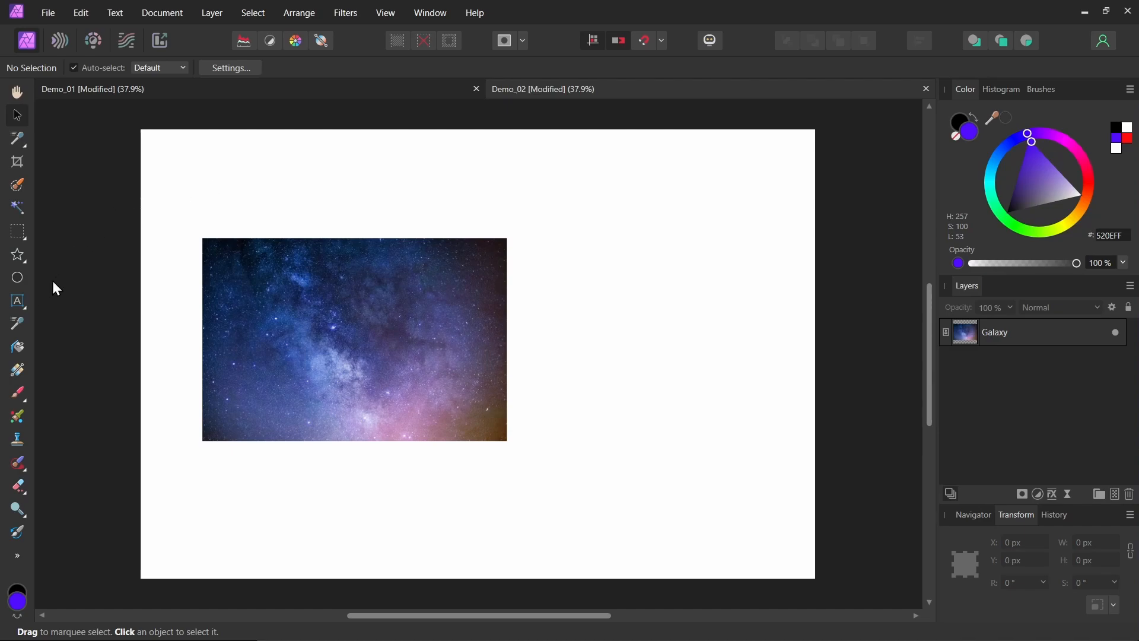
Add the artistic text SPACE to the right of the Galaxy image in Demo_02 and set its font to Anton
{"action": "left_click", "coordinate": [18, 302]}
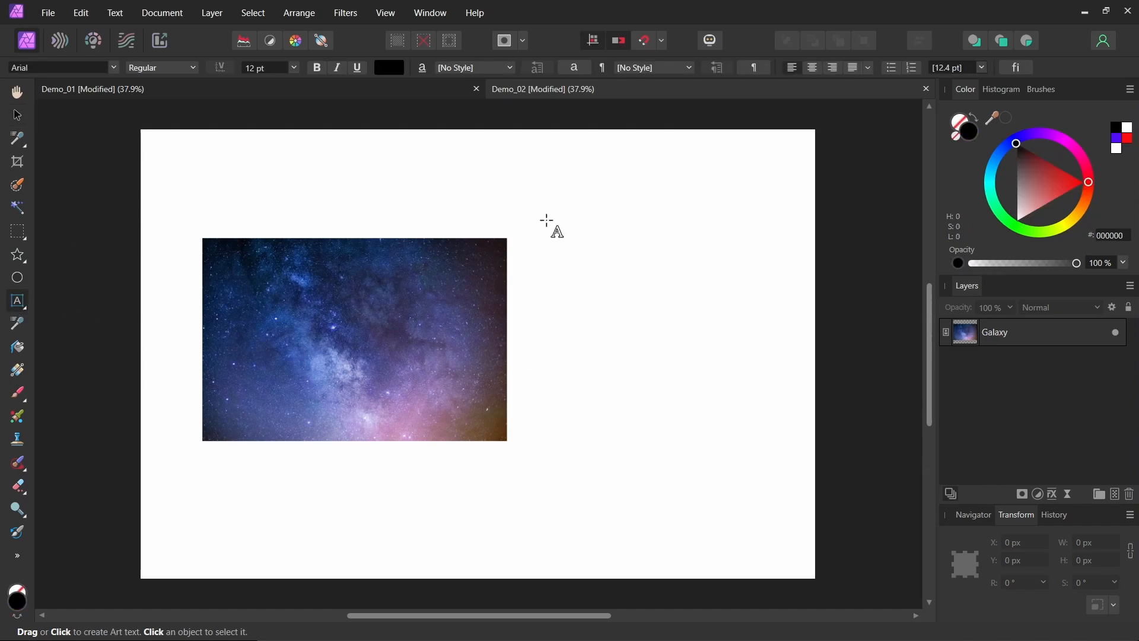
{"action": "left_click_drag", "start_coordinate": [556, 222], "coordinate": [603, 258]}
{"action": "type", "text": "SPACE"}
{"action": "key", "text": "Escape"}
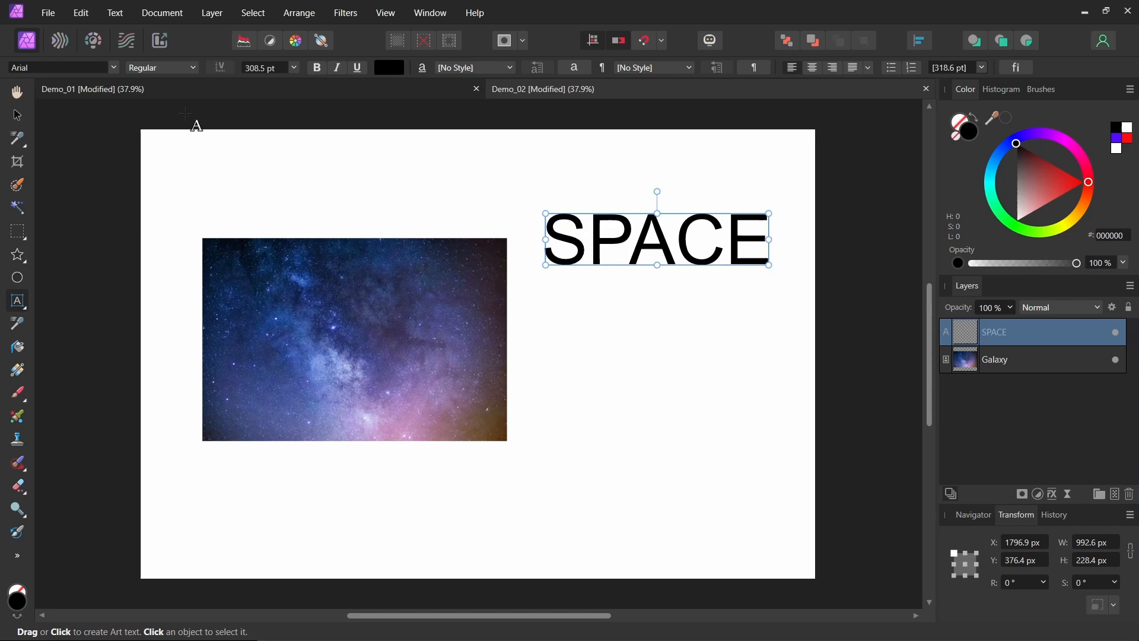
{"action": "left_click", "coordinate": [14, 114]}
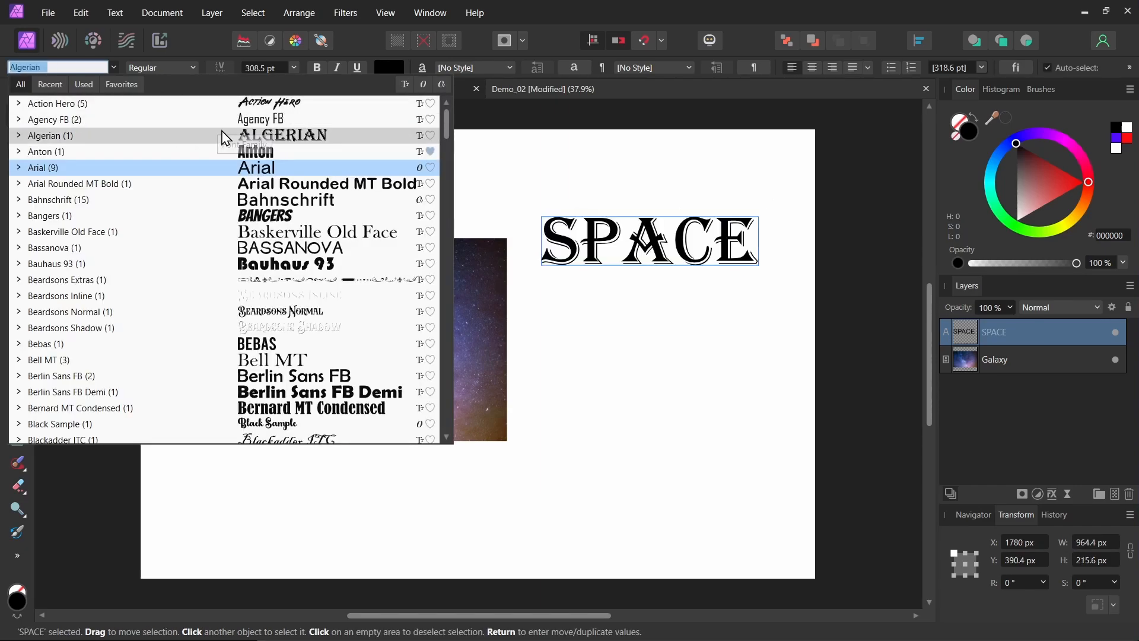
{"action": "left_click", "coordinate": [233, 152]}
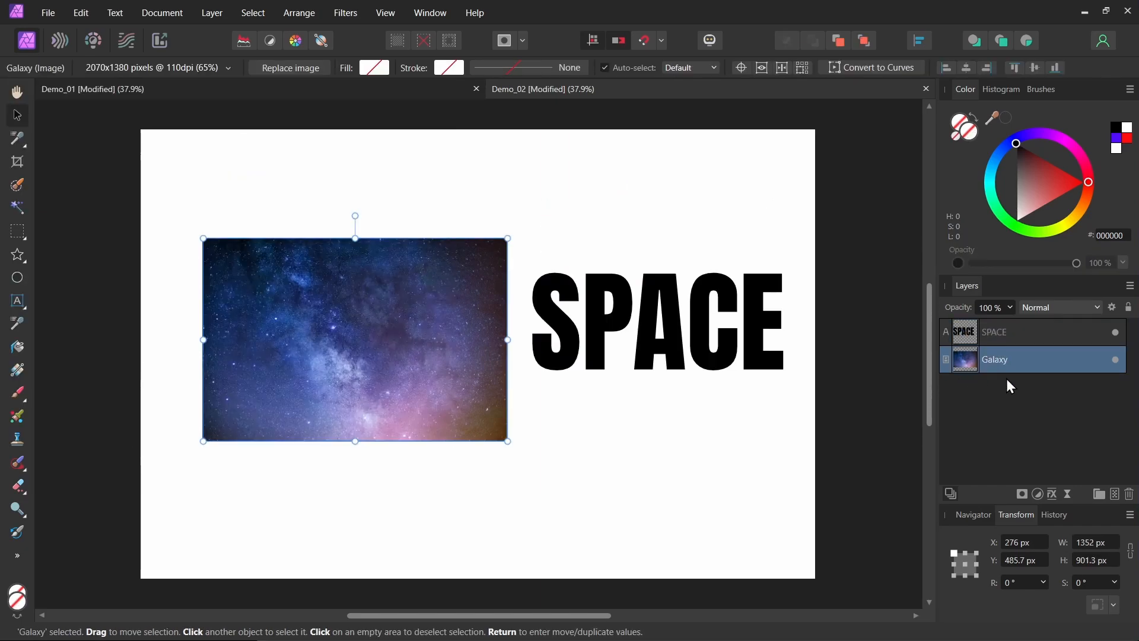
Place the Galaxy image over the SPACE text and clip it inside the SPACE layer
{"action": "left_click_drag", "start_coordinate": [372, 304], "coordinate": [621, 285]}
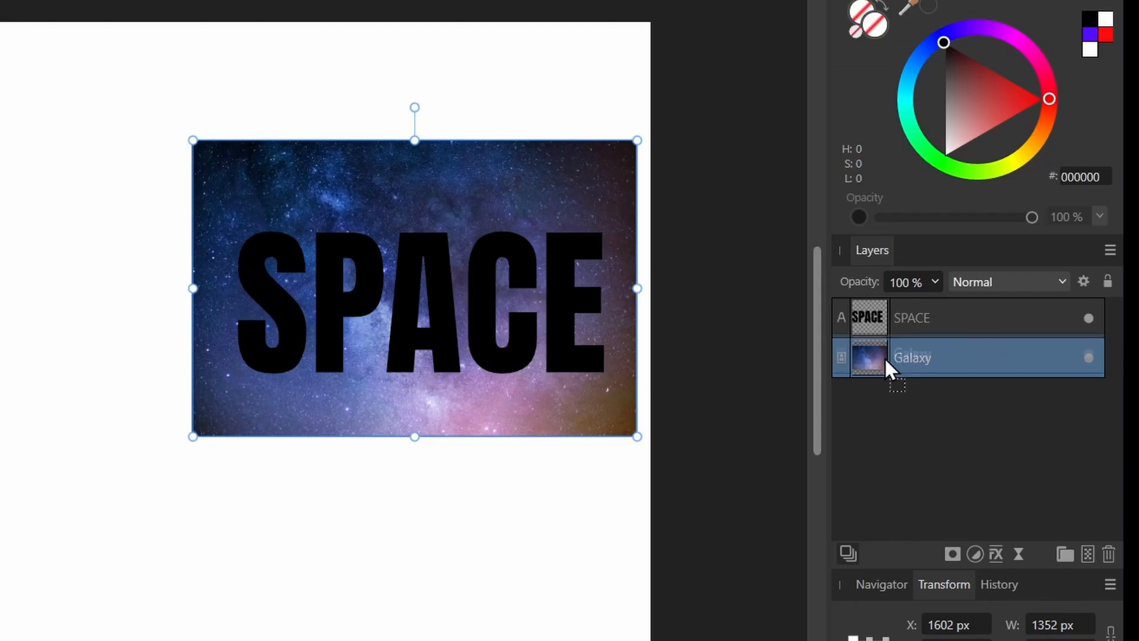
{"action": "left_click_drag", "start_coordinate": [978, 363], "coordinate": [1002, 330]}
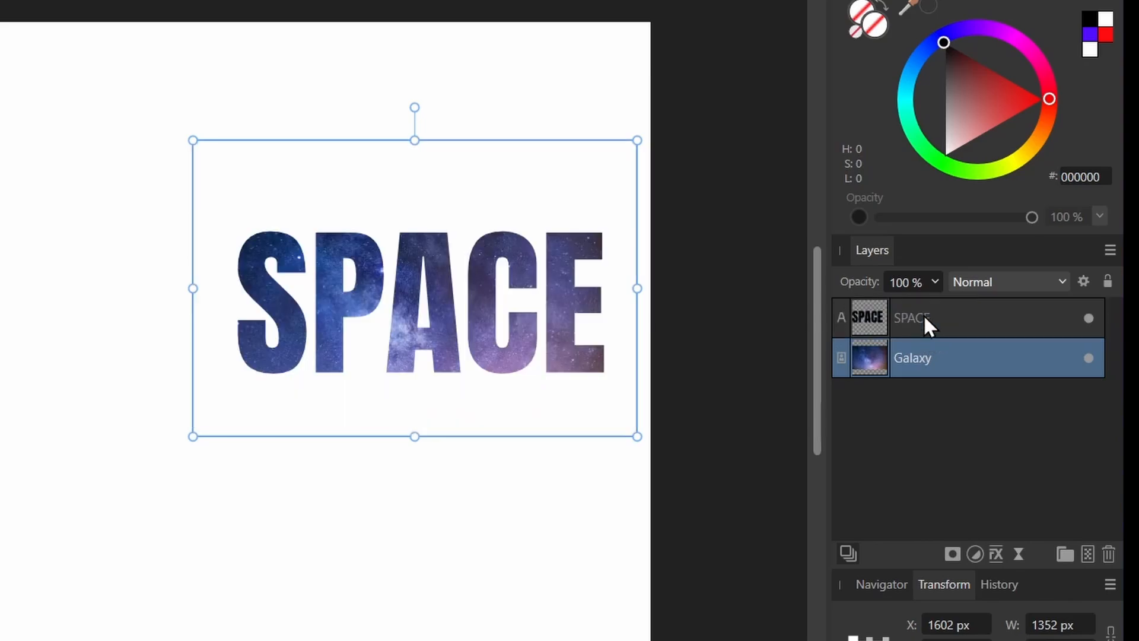
{"action": "left_click_drag", "start_coordinate": [923, 315], "coordinate": [924, 315]}
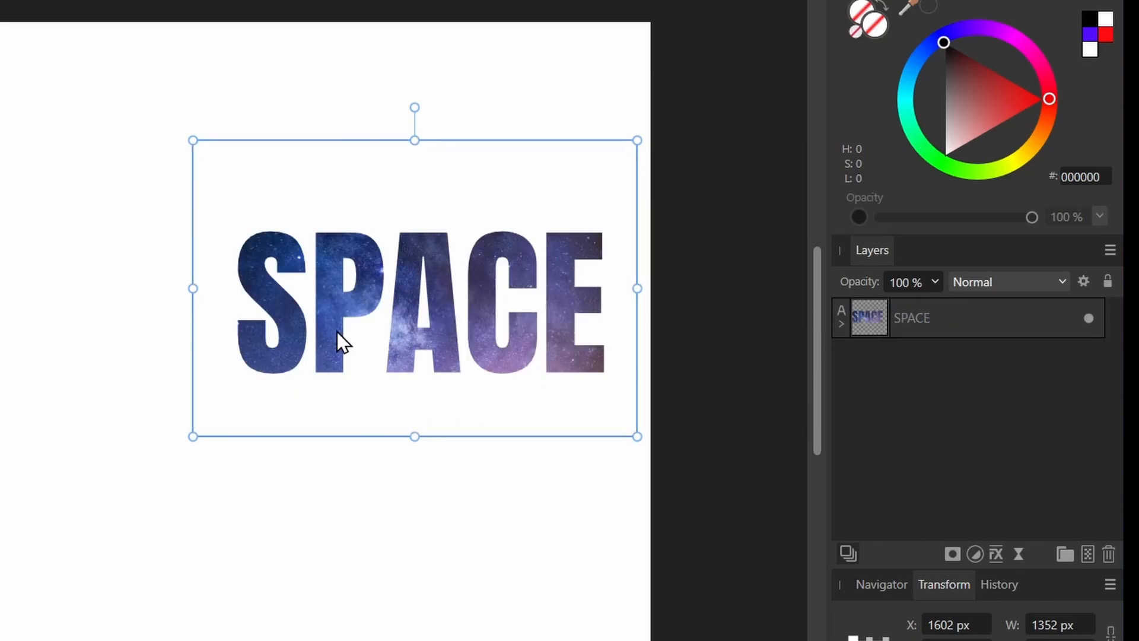
Enlarge and move the SPACE text with its clipped image to about 1696 × 659 px, and reposition the Galaxy image within the letters
{"action": "left_click", "coordinate": [884, 315]}
{"action": "left_click_drag", "start_coordinate": [398, 250], "coordinate": [97, 191]}
{"action": "left_click_drag", "start_coordinate": [579, 330], "coordinate": [710, 378]}
{"action": "left_click", "coordinate": [634, 289]}
{"action": "left_click_drag", "start_coordinate": [633, 289], "coordinate": [643, 320]}
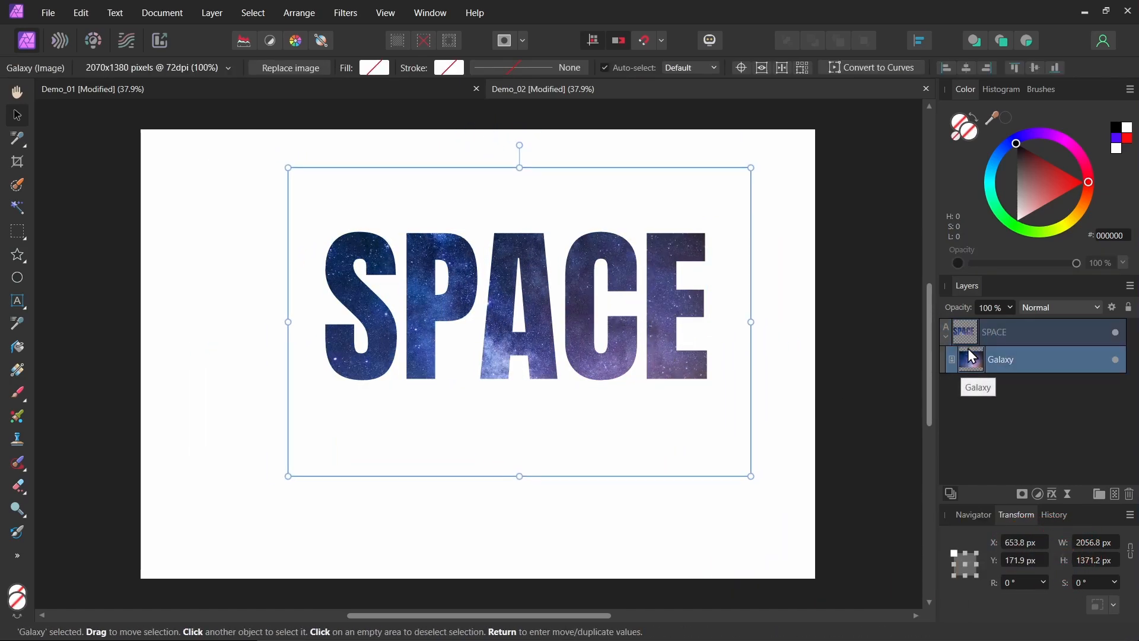
Replace the wording of the SPACE text layer with GALAXY using the Artistic Text Tool
{"action": "left_click", "coordinate": [988, 335]}
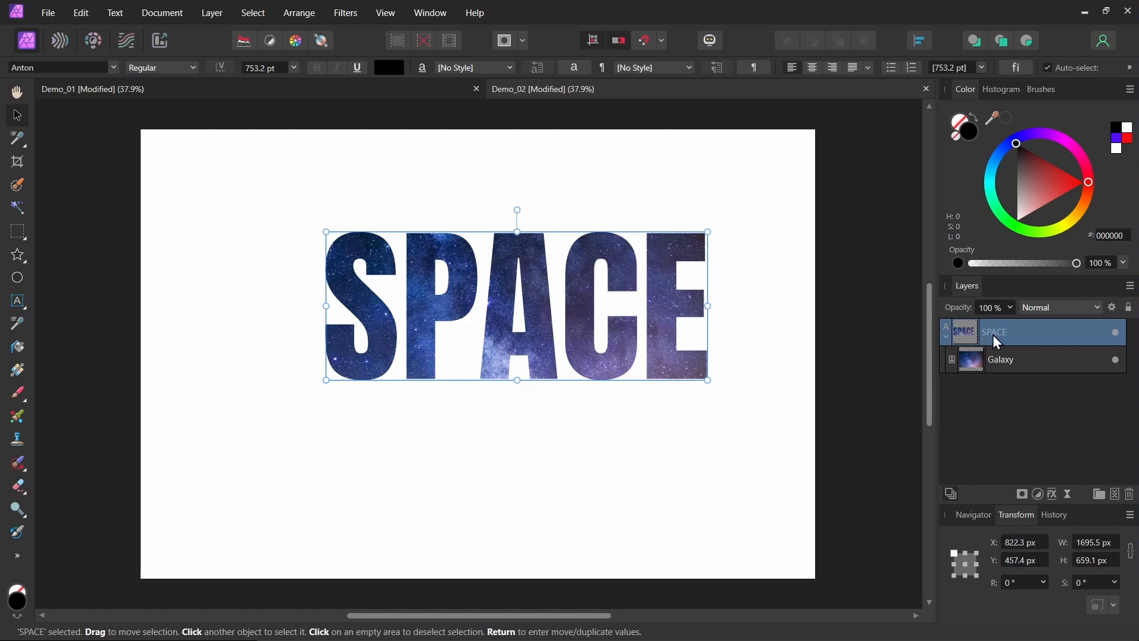
{"action": "left_click", "coordinate": [19, 301]}
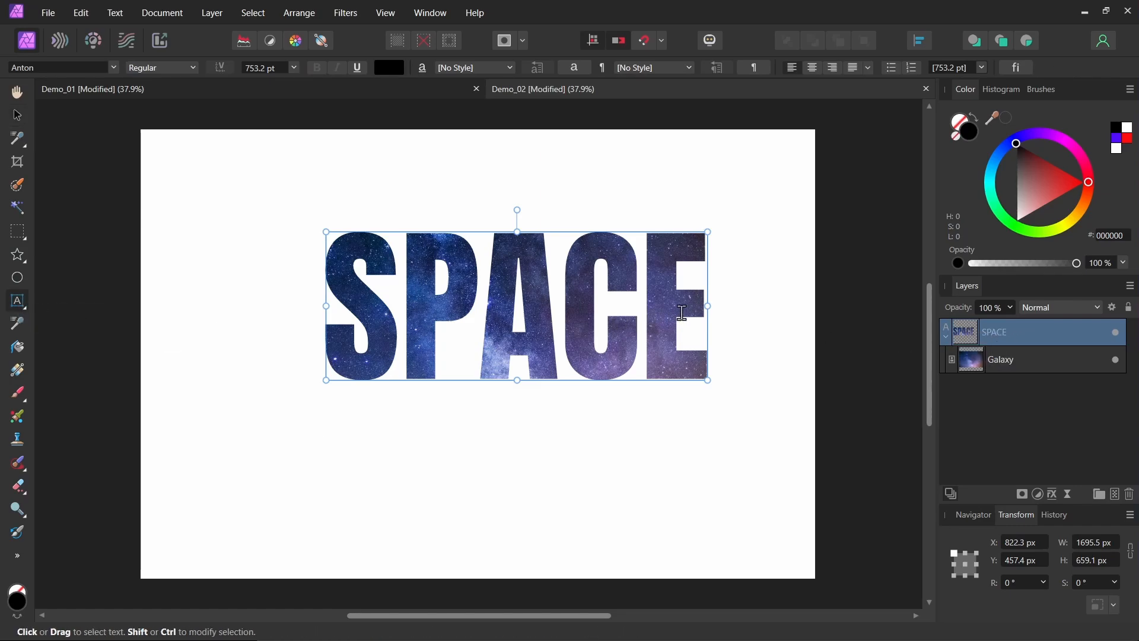
{"action": "key", "text": "ctrl+a"}
{"action": "key", "text": "BackSpace"}
{"action": "type", "text": "GALA"}
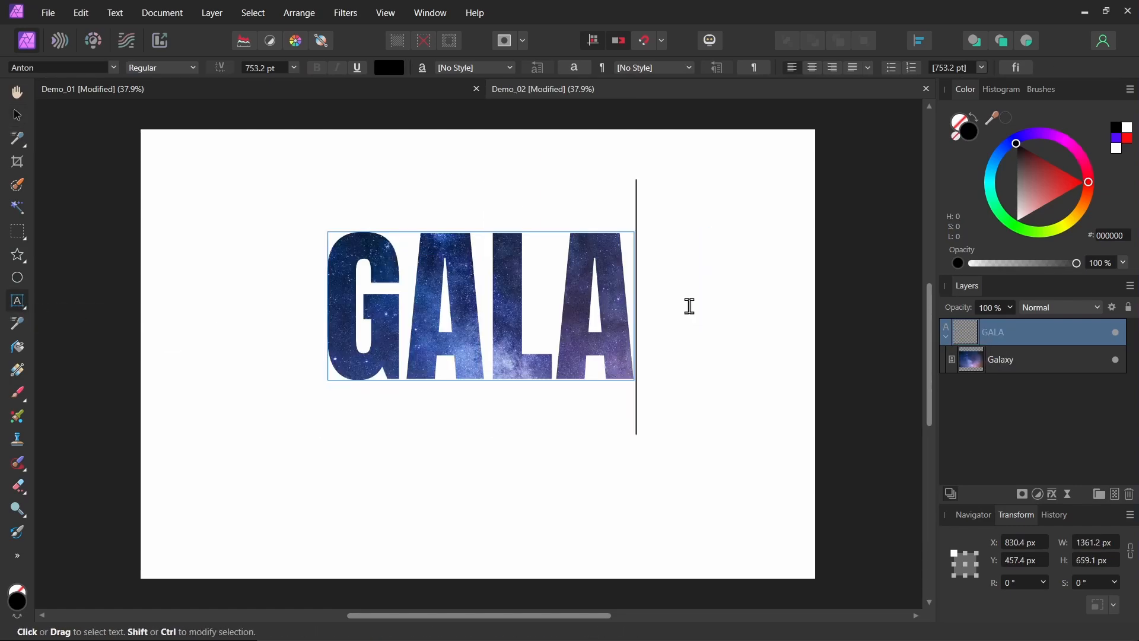
{"action": "type", "text": "XY"}
{"action": "key", "text": "Escape"}
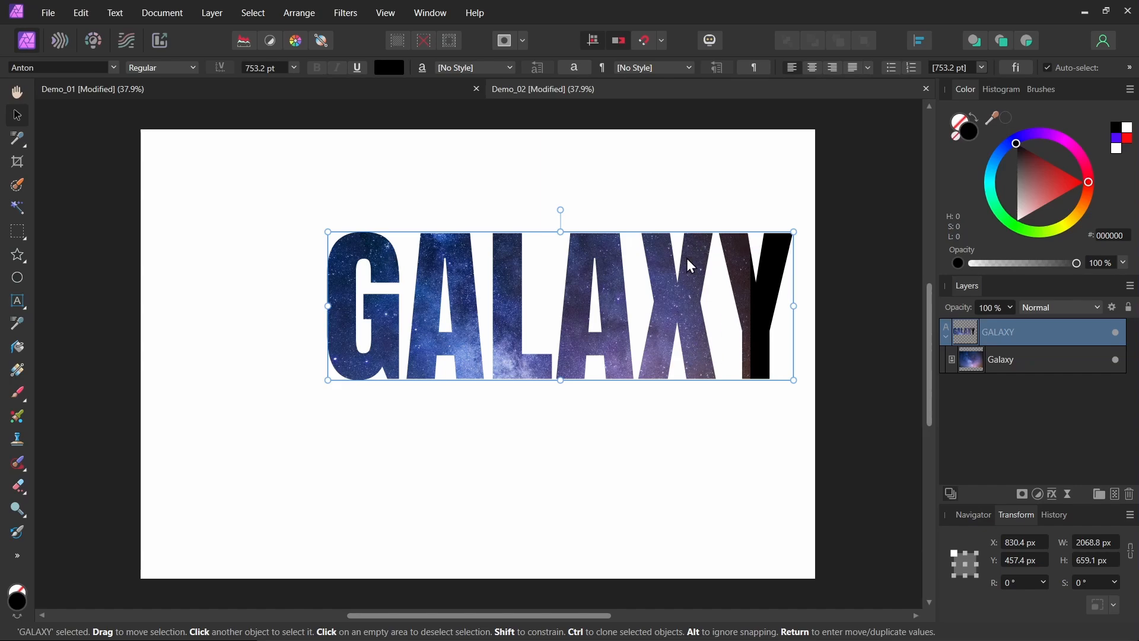
Move and enlarge the clipped Galaxy image to cover the whole GALAXY text, and shift the text toward the page centre
{"action": "left_click", "coordinate": [977, 367]}
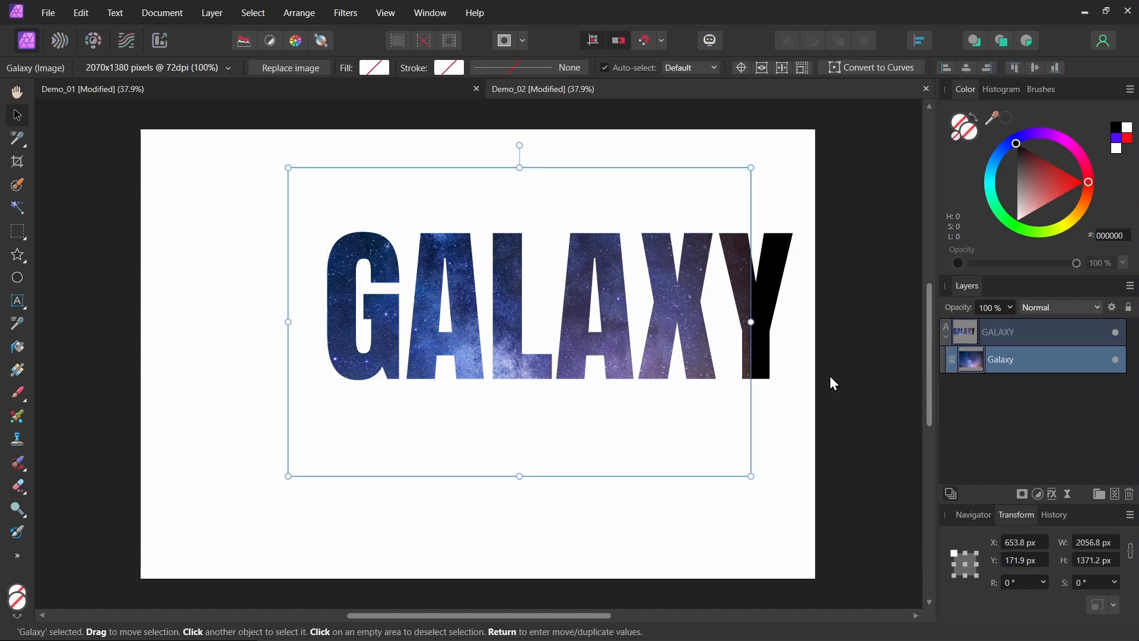
{"action": "left_click_drag", "start_coordinate": [534, 389], "coordinate": [576, 381]}
{"action": "left_click_drag", "start_coordinate": [333, 162], "coordinate": [288, 152]}
{"action": "left_click", "coordinate": [193, 258]}
{"action": "left_click_drag", "start_coordinate": [668, 313], "coordinate": [601, 321]}
{"action": "left_click", "coordinate": [553, 390]}
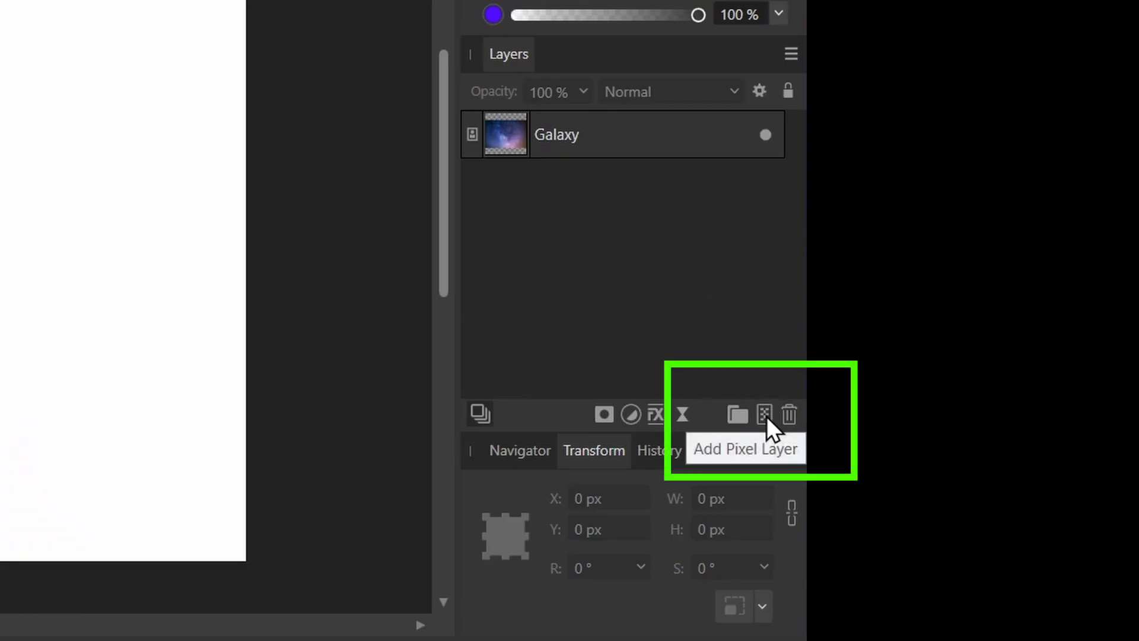
Add a pixel layer above Galaxy in Demo_03 and pick the Gritty Crayon paint brush from the Dry Media brushes
{"action": "left_click", "coordinate": [766, 415]}
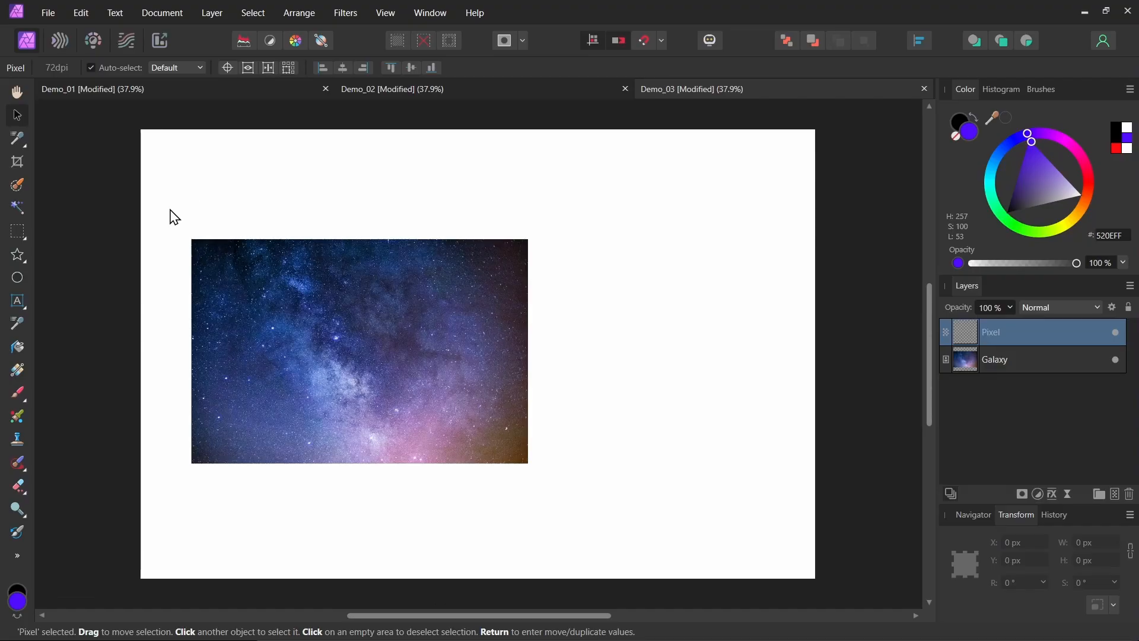
{"action": "left_click", "coordinate": [16, 393]}
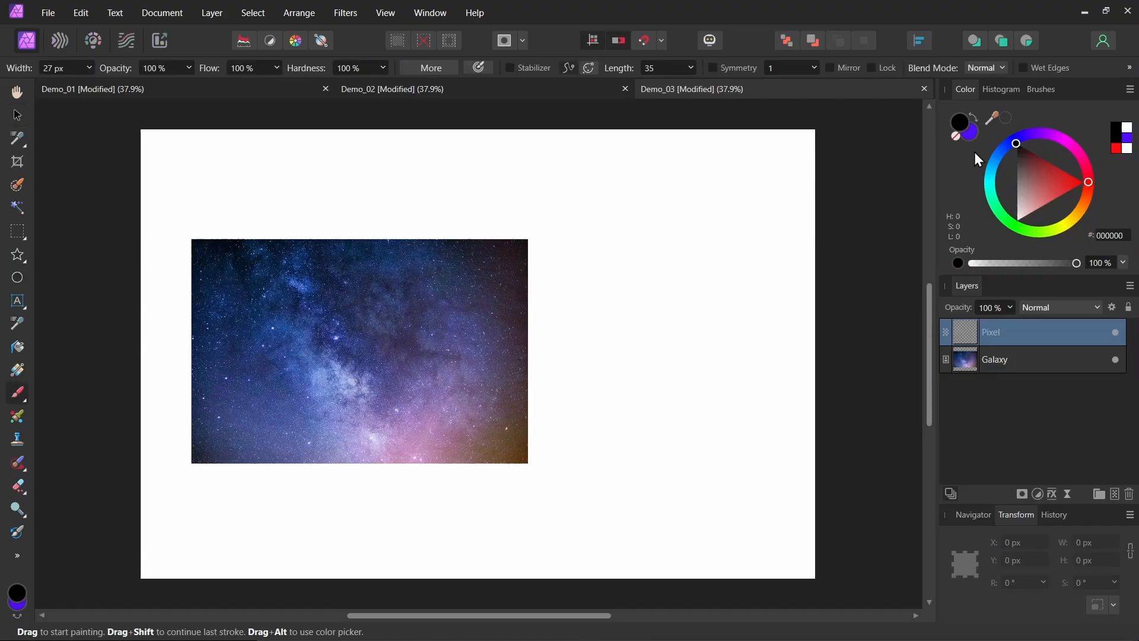
{"action": "left_click", "coordinate": [1041, 90]}
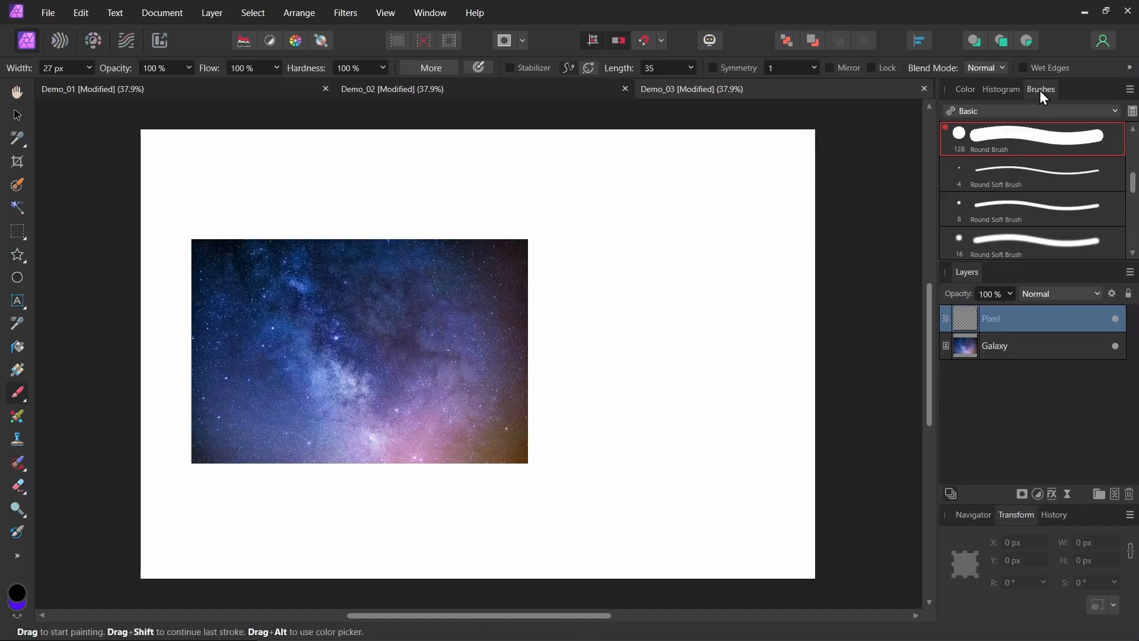
{"action": "left_click", "coordinate": [1016, 111]}
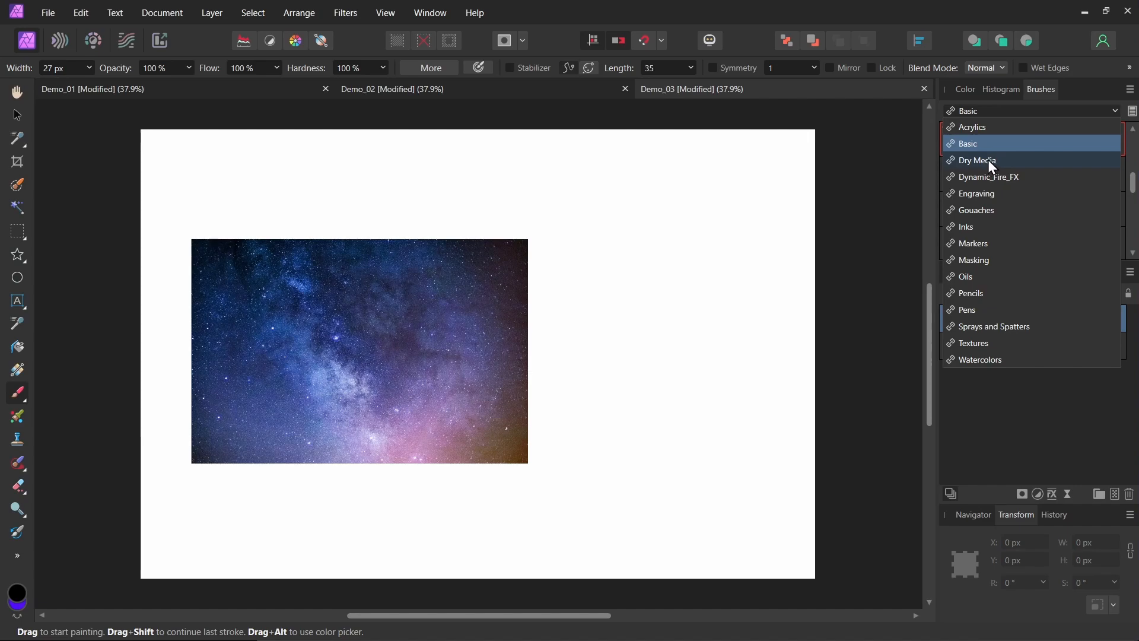
{"action": "left_click", "coordinate": [990, 161]}
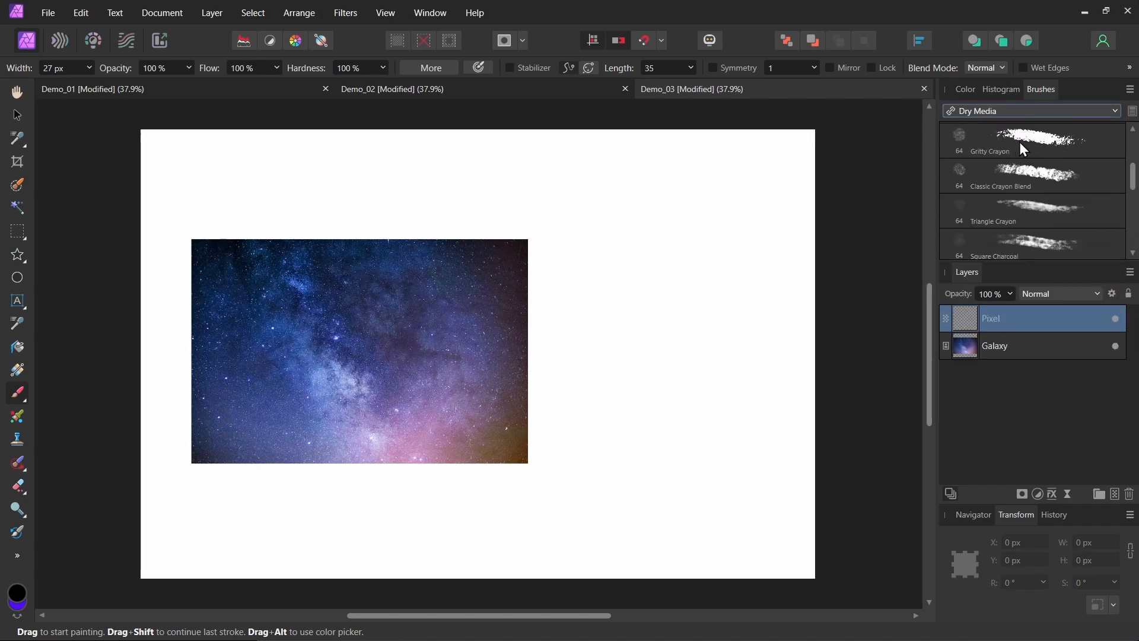
{"action": "left_click", "coordinate": [1036, 137]}
Set the brush colour to red (FF0E23) and paint a solid rough-edged blob on the Pixel layer beside the Galaxy image
{"action": "left_click", "coordinate": [967, 89]}
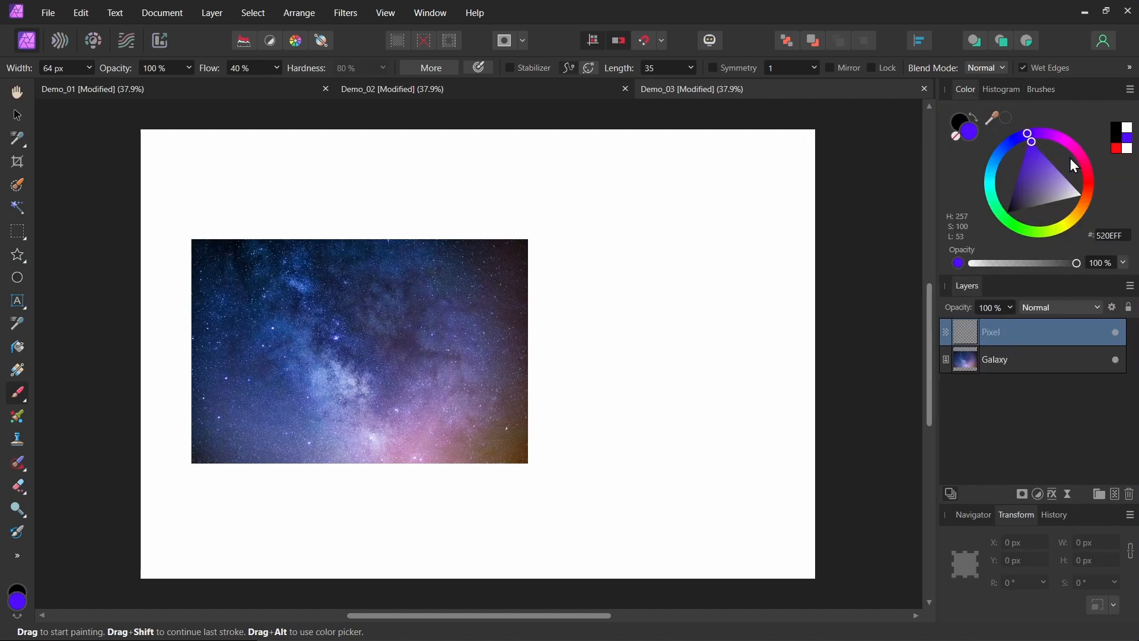
{"action": "left_click_drag", "start_coordinate": [1087, 157], "coordinate": [1090, 179]}
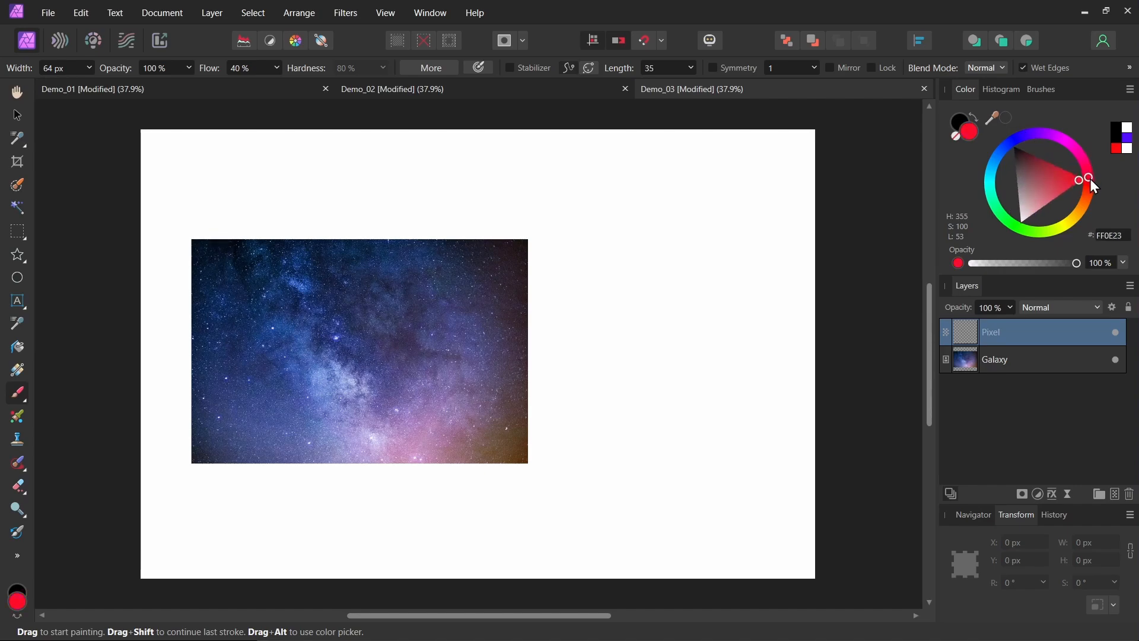
{"action": "mouse_move", "coordinate": [644, 320]}
{"action": "left_mouse_down"}
{"action": "mouse_move", "coordinate": [697, 310]}
{"action": "mouse_move", "coordinate": [605, 407]}
{"action": "mouse_move", "coordinate": [516, 415]}
{"action": "left_mouse_up"}
Move and enlarge the Galaxy image to about 1627 × 1085 px over the red paint and clip it inside the Pixel layer
{"action": "key", "text": "v"}
{"action": "left_click", "coordinate": [283, 380]}
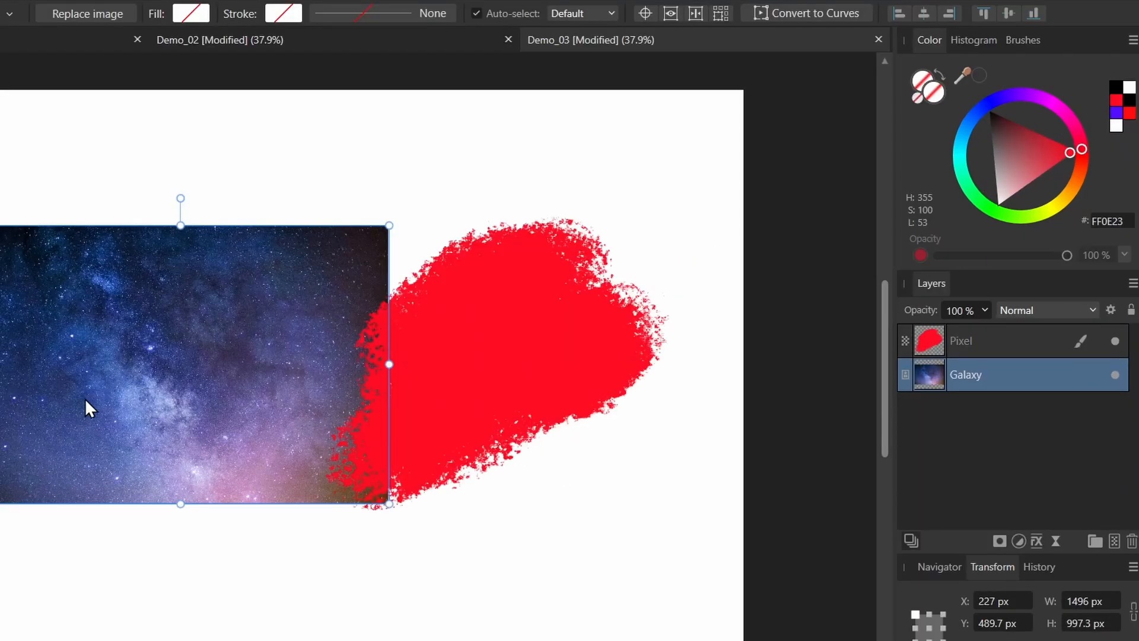
{"action": "left_click_drag", "start_coordinate": [282, 380], "coordinate": [383, 337]}
{"action": "mouse_move", "coordinate": [208, 346]}
{"action": "left_mouse_down"}
{"action": "mouse_move", "coordinate": [397, 379]}
{"action": "mouse_move", "coordinate": [404, 401]}
{"action": "left_mouse_up"}
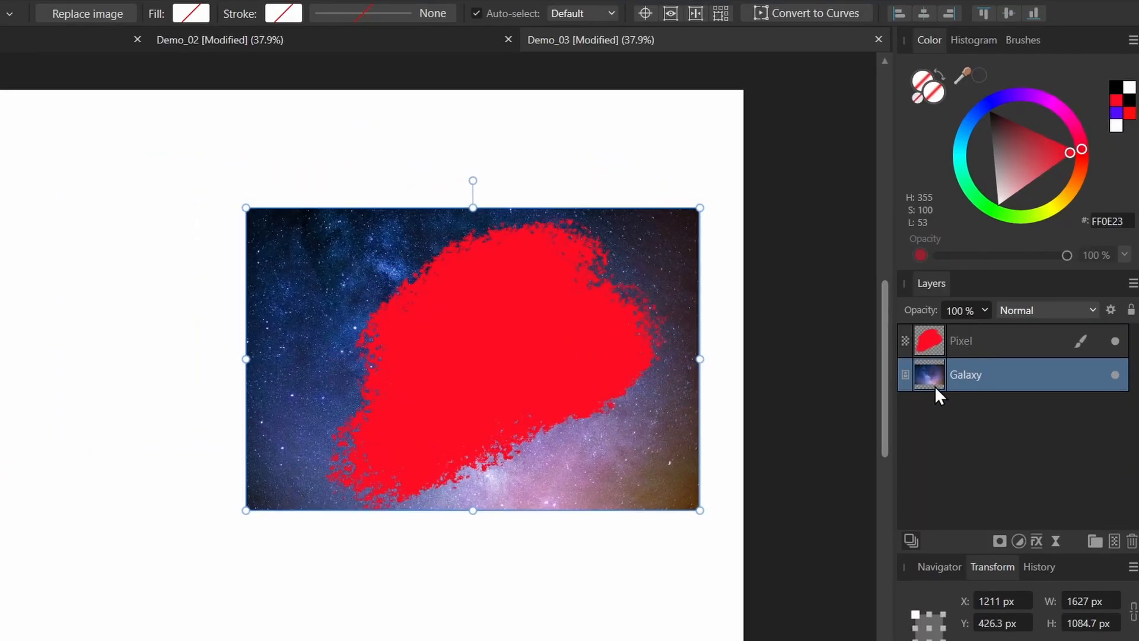
{"action": "left_click_drag", "start_coordinate": [935, 384], "coordinate": [974, 339]}
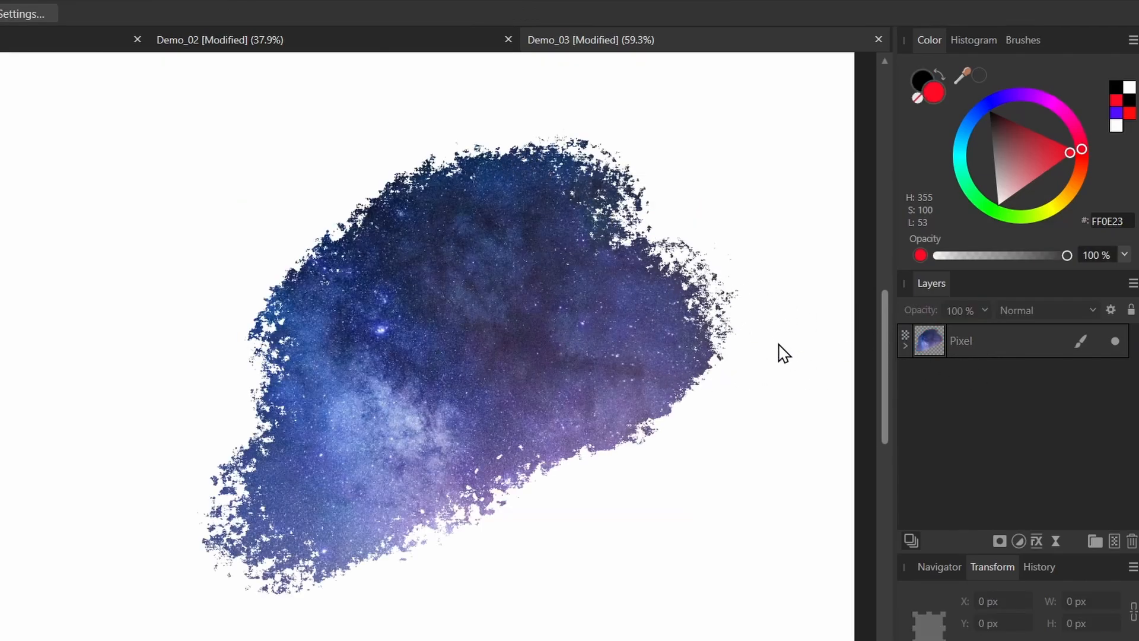
{"action": "left_click", "coordinate": [906, 345]}
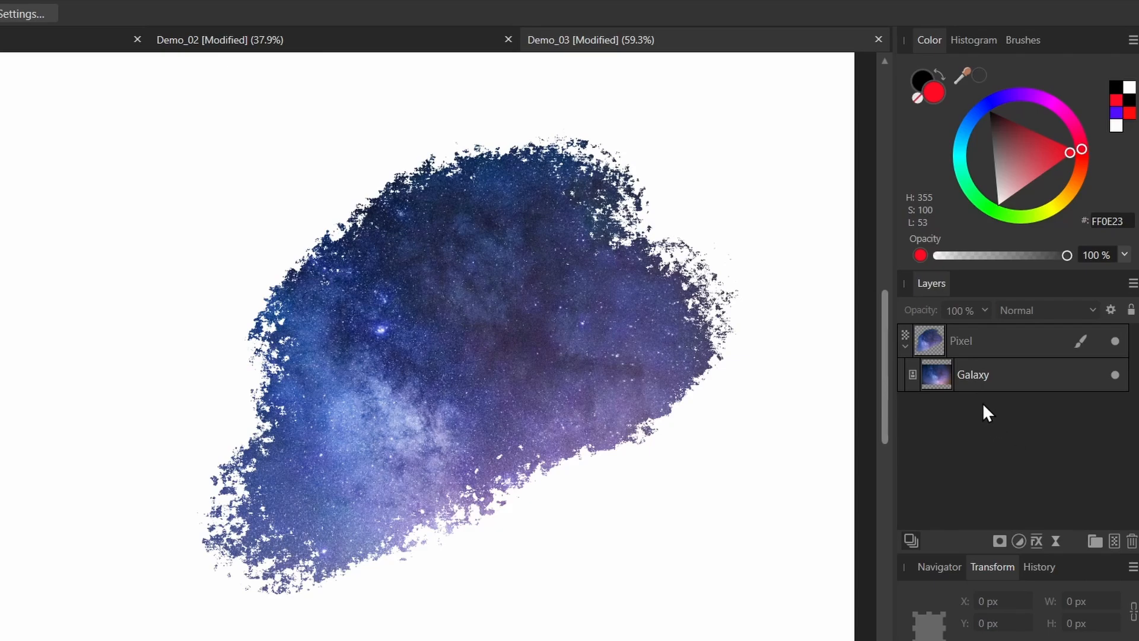
Paint more strokes on the Pixel layer around the clipped galaxy to extend the visible area, undoing the first stroke
{"action": "left_click", "coordinate": [938, 335]}
{"action": "key", "text": "b"}
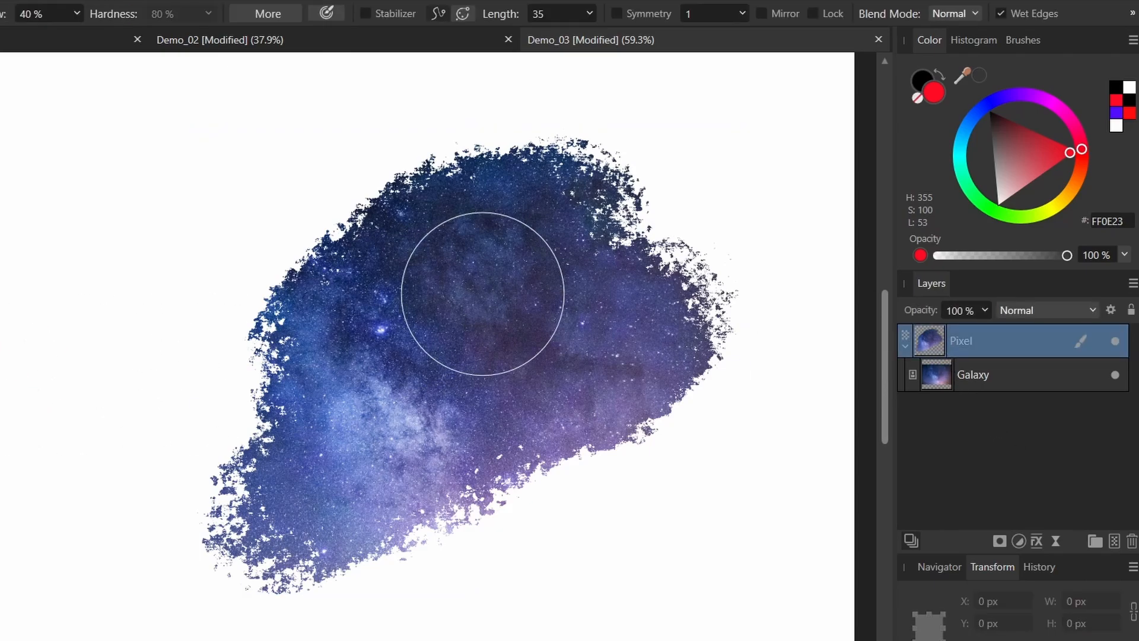
{"action": "mouse_move", "coordinate": [595, 246]}
{"action": "left_mouse_down"}
{"action": "mouse_move", "coordinate": [652, 190]}
{"action": "mouse_move", "coordinate": [259, 232]}
{"action": "mouse_move", "coordinate": [157, 222]}
{"action": "mouse_move", "coordinate": [291, 316]}
{"action": "mouse_move", "coordinate": [98, 303]}
{"action": "mouse_move", "coordinate": [134, 242]}
{"action": "mouse_move", "coordinate": [42, 236]}
{"action": "mouse_move", "coordinate": [19, 197]}
{"action": "mouse_move", "coordinate": [52, 166]}
{"action": "mouse_move", "coordinate": [135, 136]}
{"action": "mouse_move", "coordinate": [147, 159]}
{"action": "mouse_move", "coordinate": [194, 169]}
{"action": "left_mouse_up"}
{"action": "key", "text": "ctrl+z"}
{"action": "mouse_move", "coordinate": [257, 255]}
{"action": "left_mouse_down"}
{"action": "mouse_move", "coordinate": [256, 374]}
{"action": "mouse_move", "coordinate": [229, 468]}
{"action": "mouse_move", "coordinate": [481, 419]}
{"action": "mouse_move", "coordinate": [488, 483]}
{"action": "left_mouse_up"}
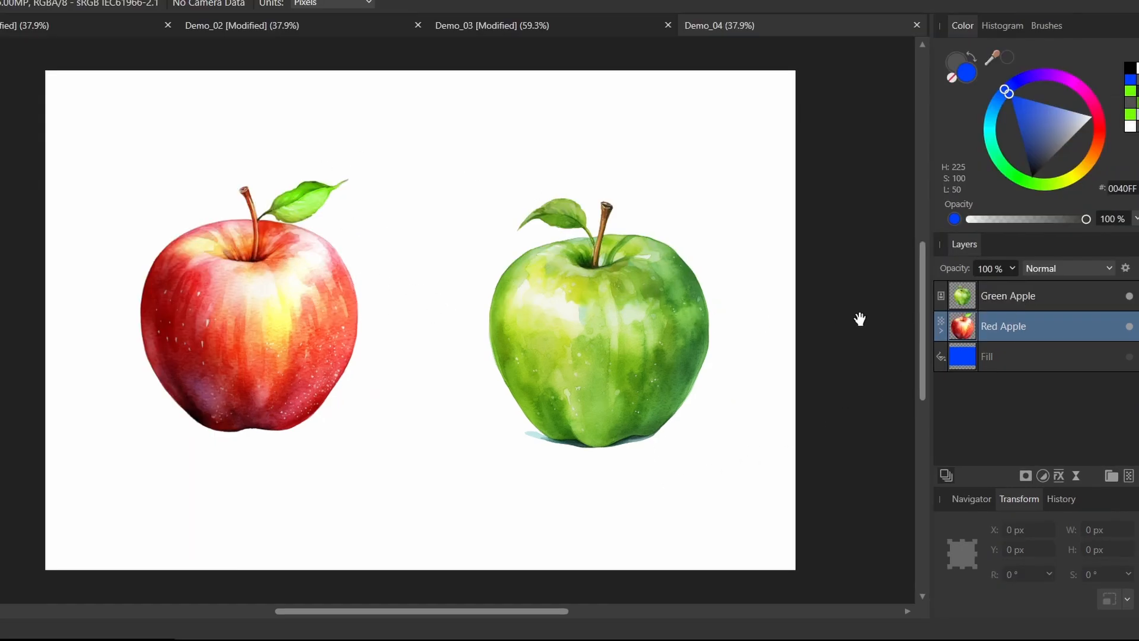
Show the blue Fill layer behind the apples in Demo_04 to check their transparent surroundings, and hide it again
{"action": "left_click", "coordinate": [1129, 356]}
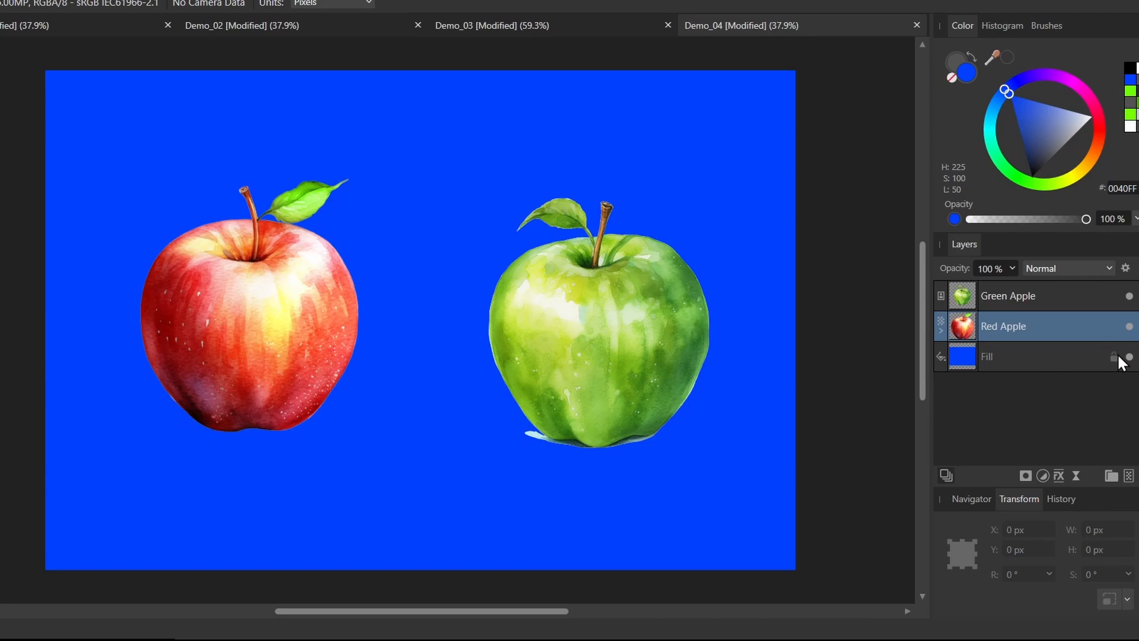
{"action": "left_click", "coordinate": [1127, 356]}
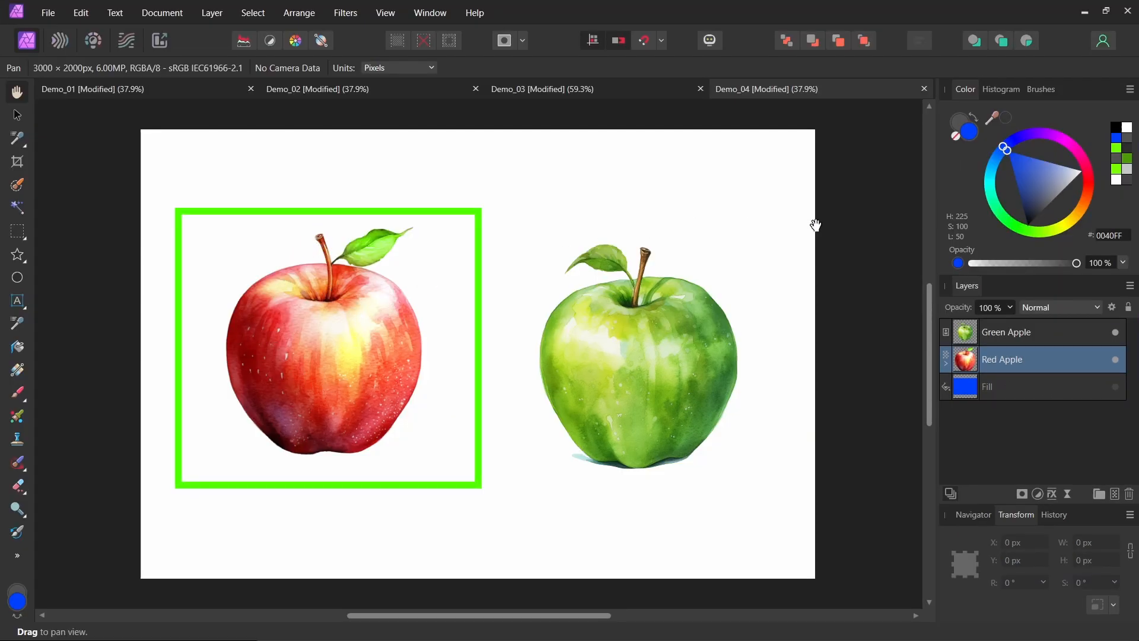
Add a pixel layer above Red Apple, rename it Shadow, and set its blend mode to Multiply
{"action": "left_click", "coordinate": [1114, 494]}
{"action": "double_click", "coordinate": [998, 360]}
{"action": "type", "text": "Shadow"}
{"action": "key", "text": "Return"}
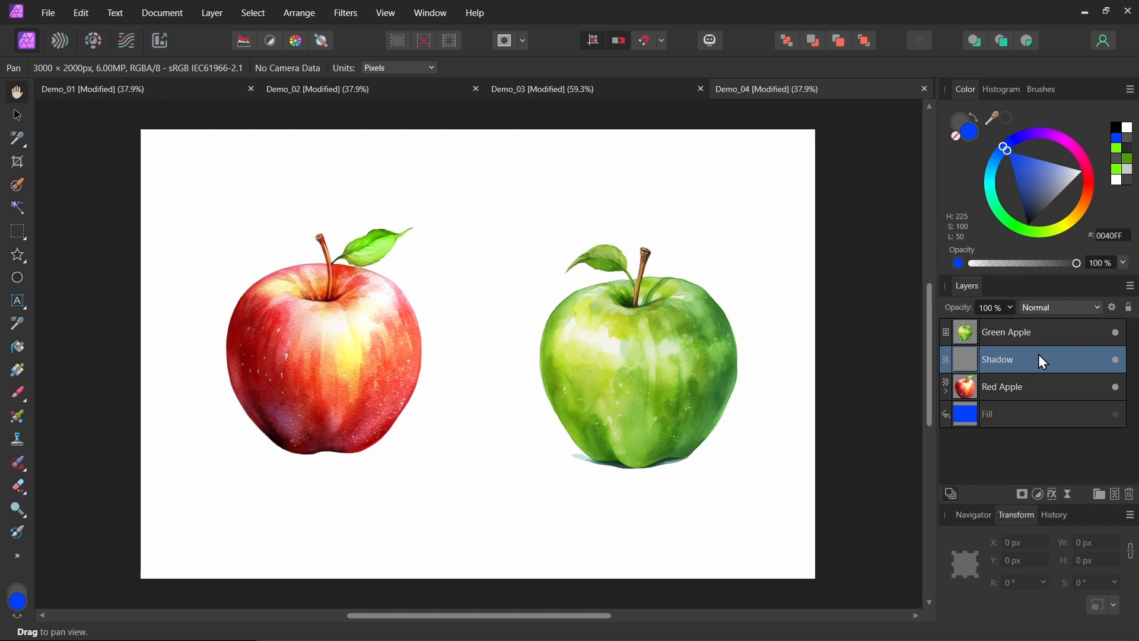
{"action": "left_click", "coordinate": [1052, 315]}
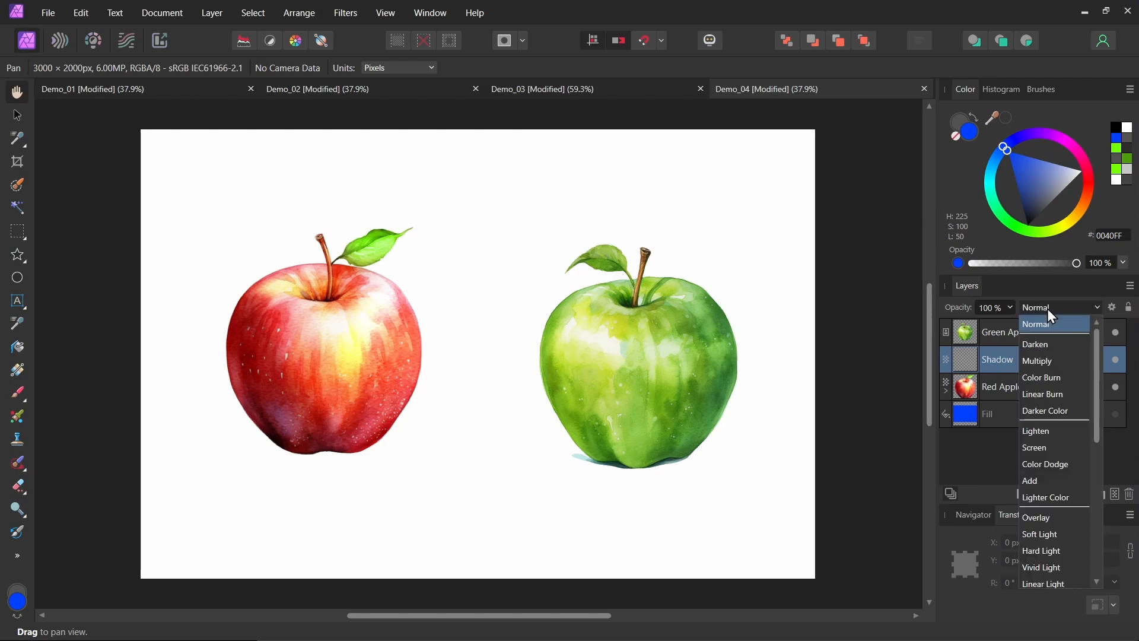
{"action": "left_click", "coordinate": [1046, 361]}
Paint a soft dark grey (404040) shadow over the red apple's lower right side with a 524 px brush at 25% hardness
{"action": "left_click", "coordinate": [18, 393]}
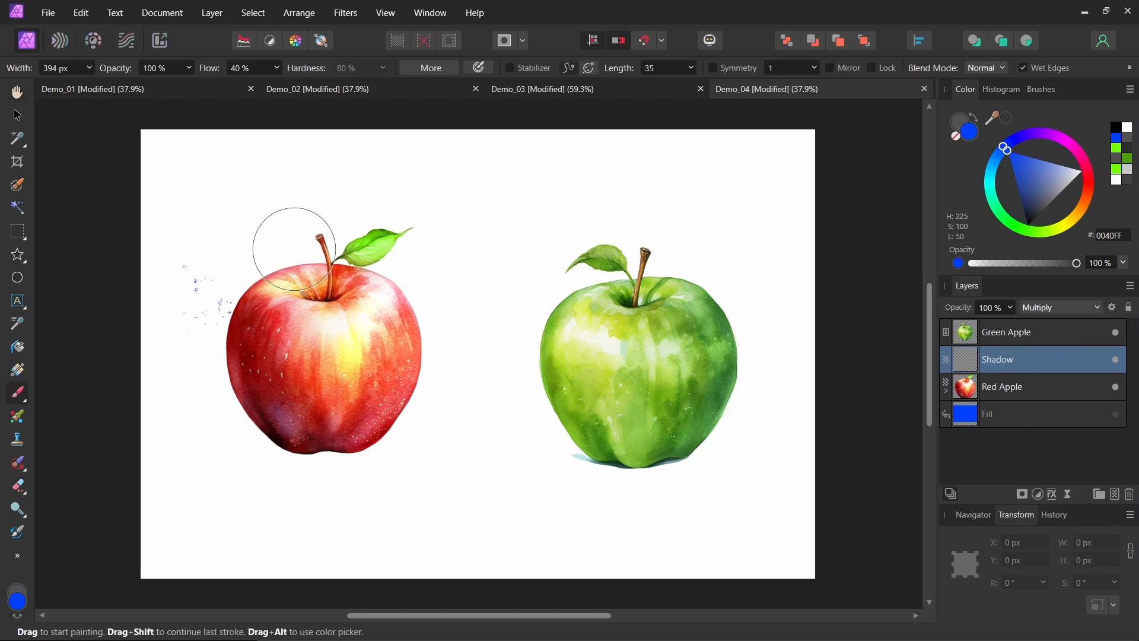
{"action": "left_click_drag", "start_coordinate": [1045, 190], "coordinate": [1066, 200]}
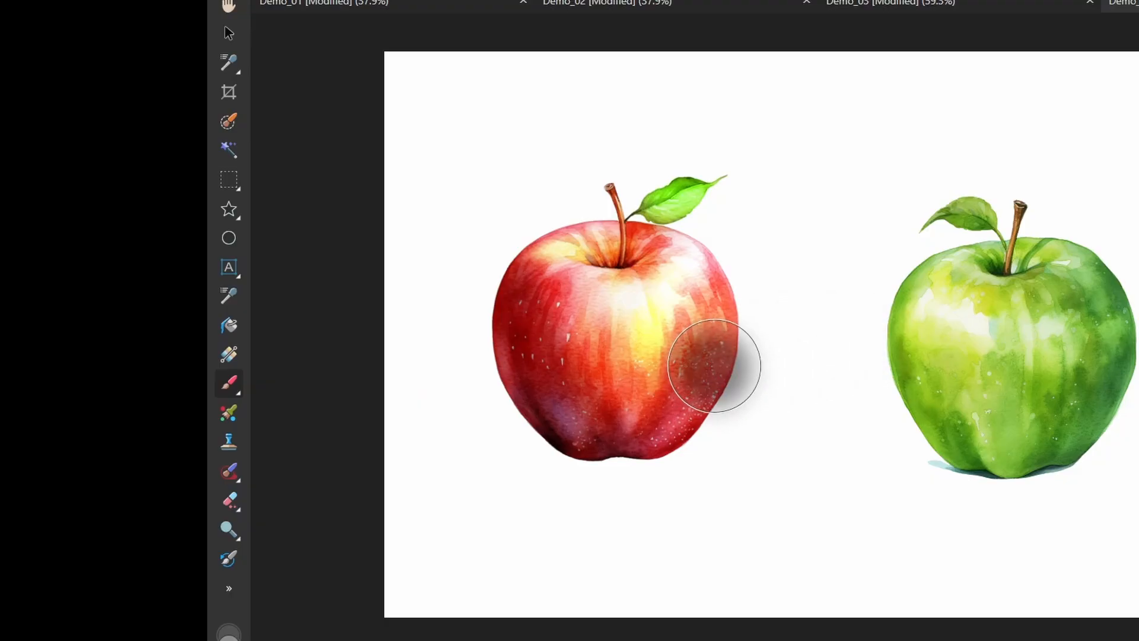
{"action": "mouse_move", "coordinate": [404, 380]}
{"action": "left_mouse_down"}
{"action": "mouse_move", "coordinate": [410, 371]}
{"action": "mouse_move", "coordinate": [392, 402]}
{"action": "left_mouse_up"}
{"action": "mouse_move", "coordinate": [701, 395]}
{"action": "left_mouse_down"}
{"action": "mouse_move", "coordinate": [688, 415]}
{"action": "mouse_move", "coordinate": [731, 332]}
{"action": "mouse_move", "coordinate": [672, 442]}
{"action": "mouse_move", "coordinate": [718, 341]}
{"action": "mouse_move", "coordinate": [646, 449]}
{"action": "mouse_move", "coordinate": [721, 326]}
{"action": "mouse_move", "coordinate": [681, 426]}
{"action": "mouse_move", "coordinate": [689, 499]}
{"action": "left_mouse_up"}
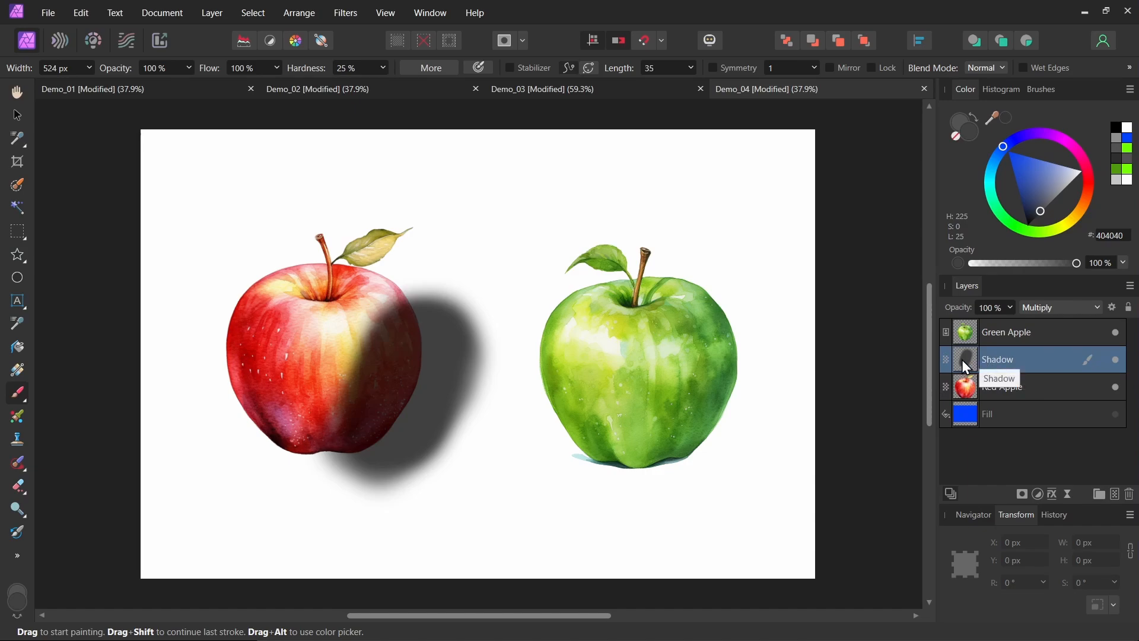
Clip the Shadow layer inside Red Apple and refine the shading along the apple's right side with dark grey (4A4A4A) and white (FFFFFF)
{"action": "left_click_drag", "start_coordinate": [963, 359], "coordinate": [1017, 387]}
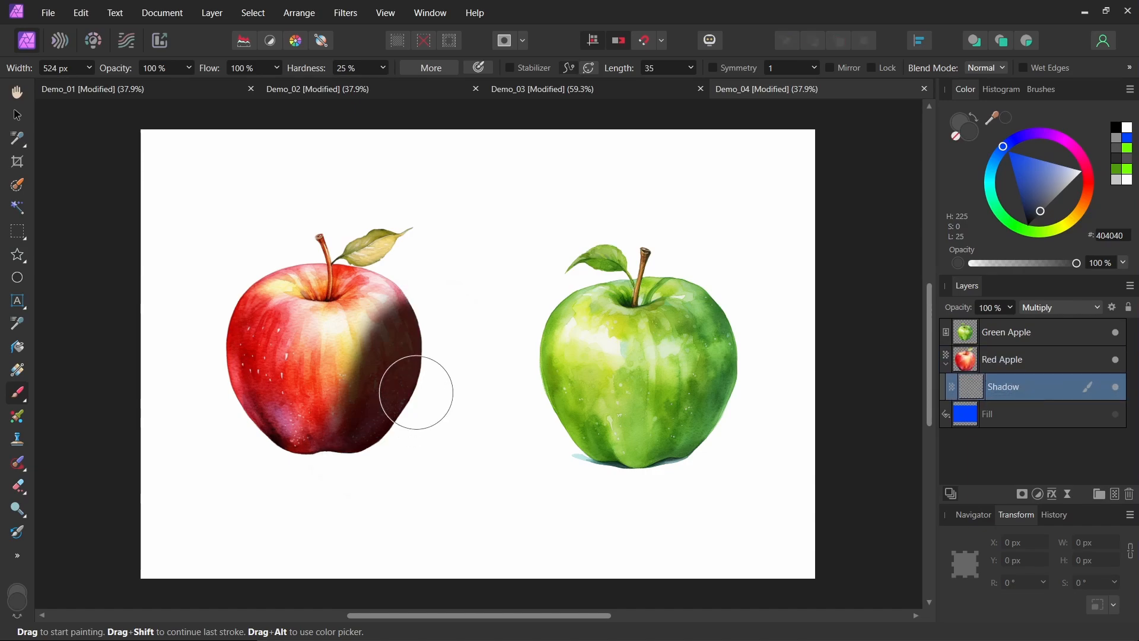
{"action": "mouse_move", "coordinate": [415, 441]}
{"action": "left_mouse_down"}
{"action": "mouse_move", "coordinate": [426, 413]}
{"action": "mouse_move", "coordinate": [397, 371]}
{"action": "mouse_move", "coordinate": [382, 369]}
{"action": "mouse_move", "coordinate": [379, 386]}
{"action": "mouse_move", "coordinate": [346, 401]}
{"action": "mouse_move", "coordinate": [408, 324]}
{"action": "mouse_move", "coordinate": [431, 305]}
{"action": "left_mouse_up"}
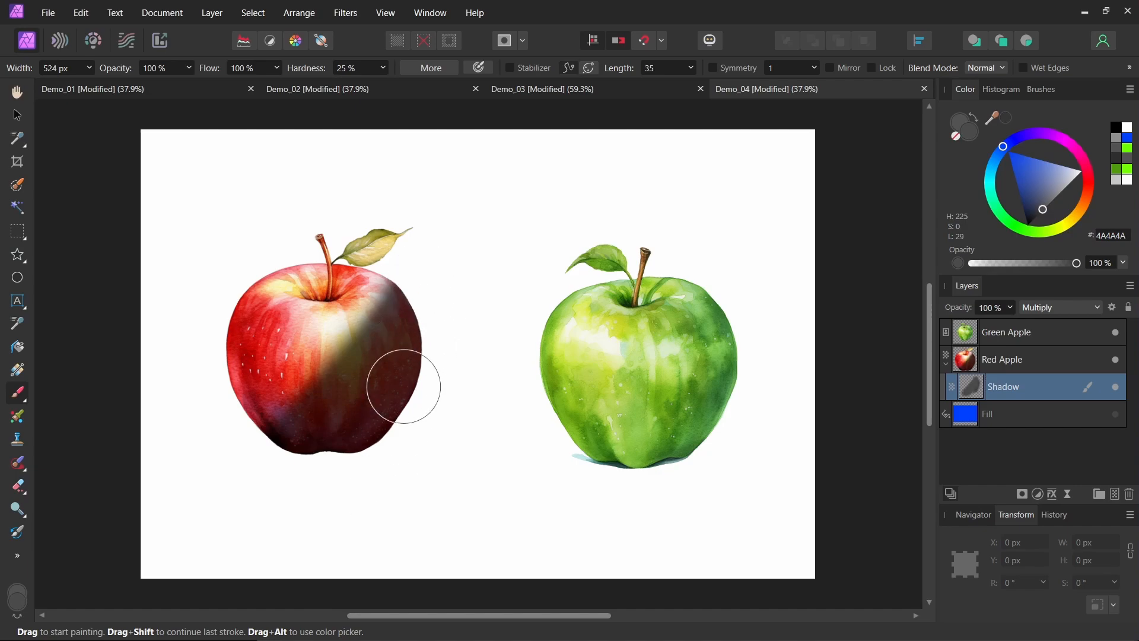
{"action": "mouse_move", "coordinate": [364, 302]}
{"action": "left_mouse_down"}
{"action": "mouse_move", "coordinate": [352, 385]}
{"action": "mouse_move", "coordinate": [318, 369]}
{"action": "mouse_move", "coordinate": [285, 404]}
{"action": "mouse_move", "coordinate": [385, 416]}
{"action": "left_mouse_up"}
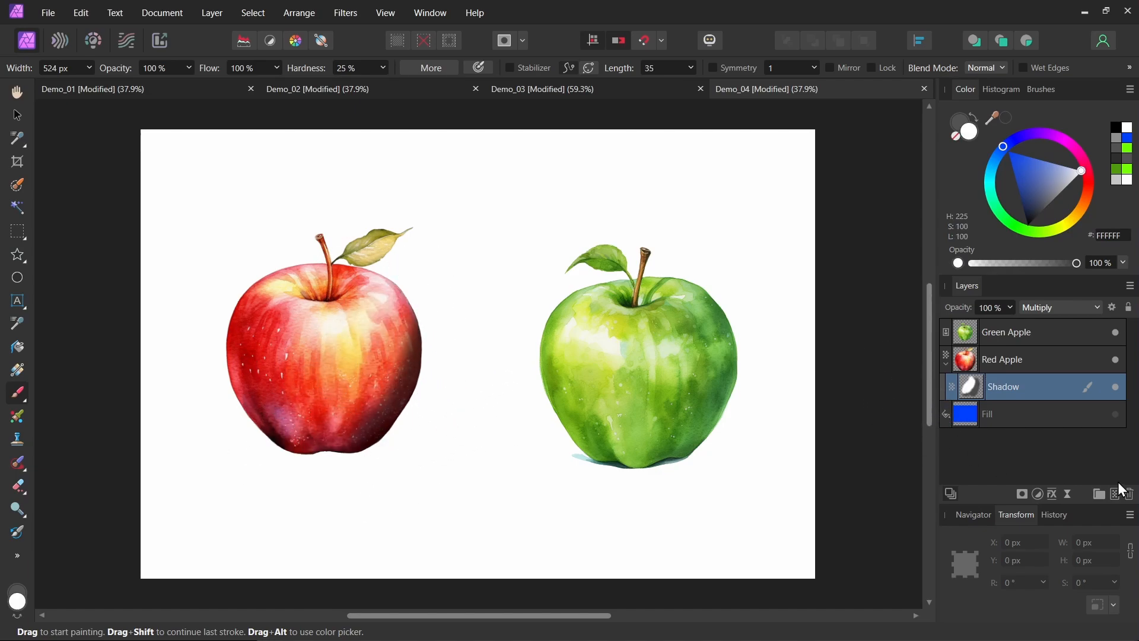
Add a pixel layer above Shadow inside Red Apple, rename it Highlight, and set its blend mode to Color Dodge
{"action": "left_click", "coordinate": [1115, 494]}
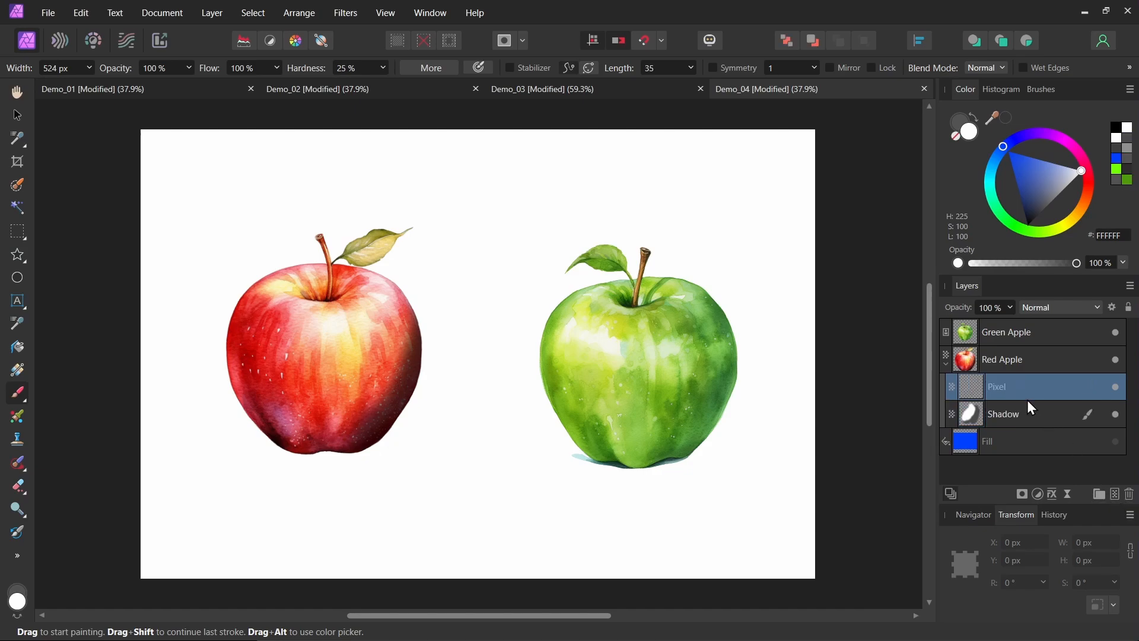
{"action": "double_click", "coordinate": [1016, 388]}
{"action": "type", "text": "Highlight"}
{"action": "key", "text": "Return"}
{"action": "left_click", "coordinate": [1041, 305]}
{"action": "left_click", "coordinate": [1046, 464]}
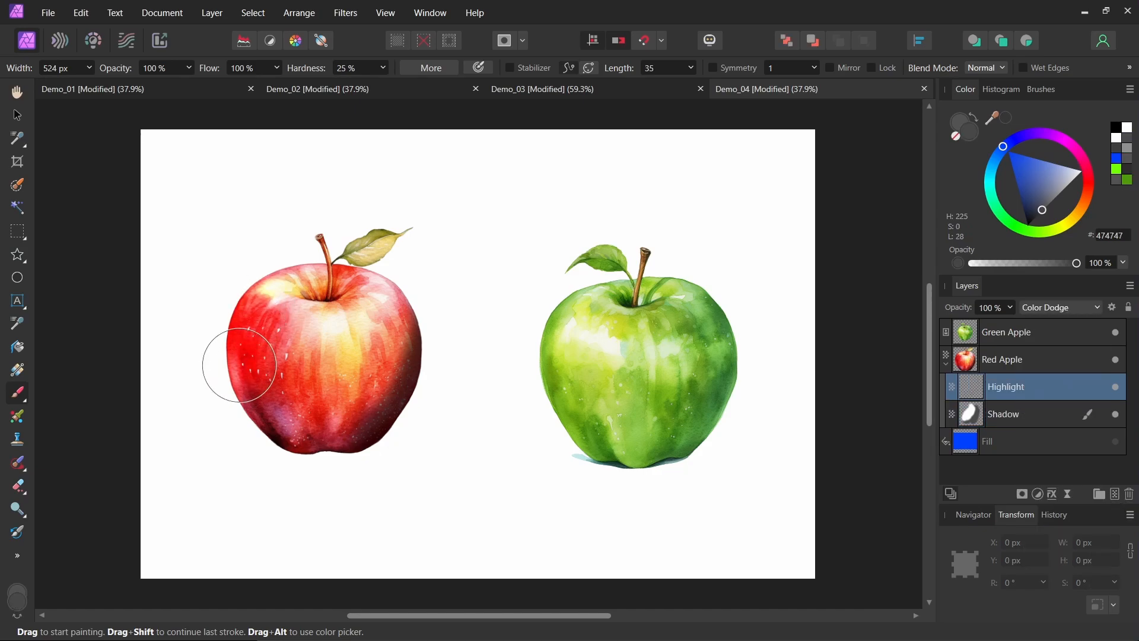
Paint a soft highlight over the red apple's left side on the Highlight layer with dark grey (474747)
{"action": "mouse_move", "coordinate": [242, 366]}
{"action": "left_mouse_down"}
{"action": "mouse_move", "coordinate": [244, 379]}
{"action": "mouse_move", "coordinate": [276, 384]}
{"action": "mouse_move", "coordinate": [285, 415]}
{"action": "mouse_move", "coordinate": [301, 304]}
{"action": "left_mouse_up"}
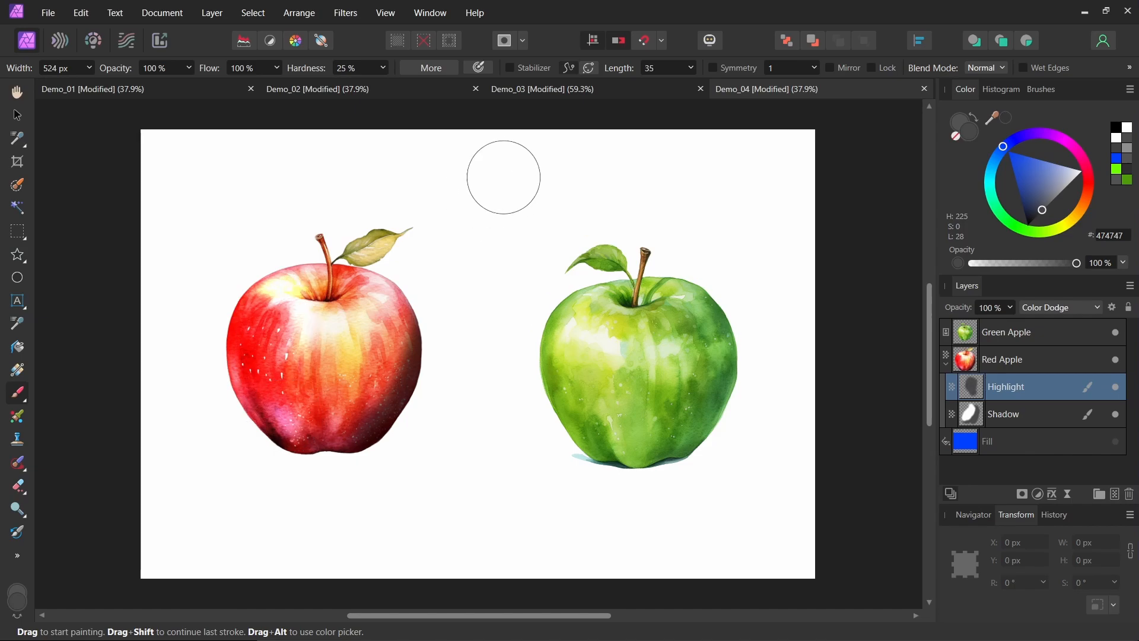
Add a pixel layer above Highlight inside Red Apple, rename it Color, and set its blend mode to Color
{"action": "left_click", "coordinate": [1115, 494]}
{"action": "double_click", "coordinate": [1027, 386]}
{"action": "type", "text": "Color"}
{"action": "key", "text": "Return"}
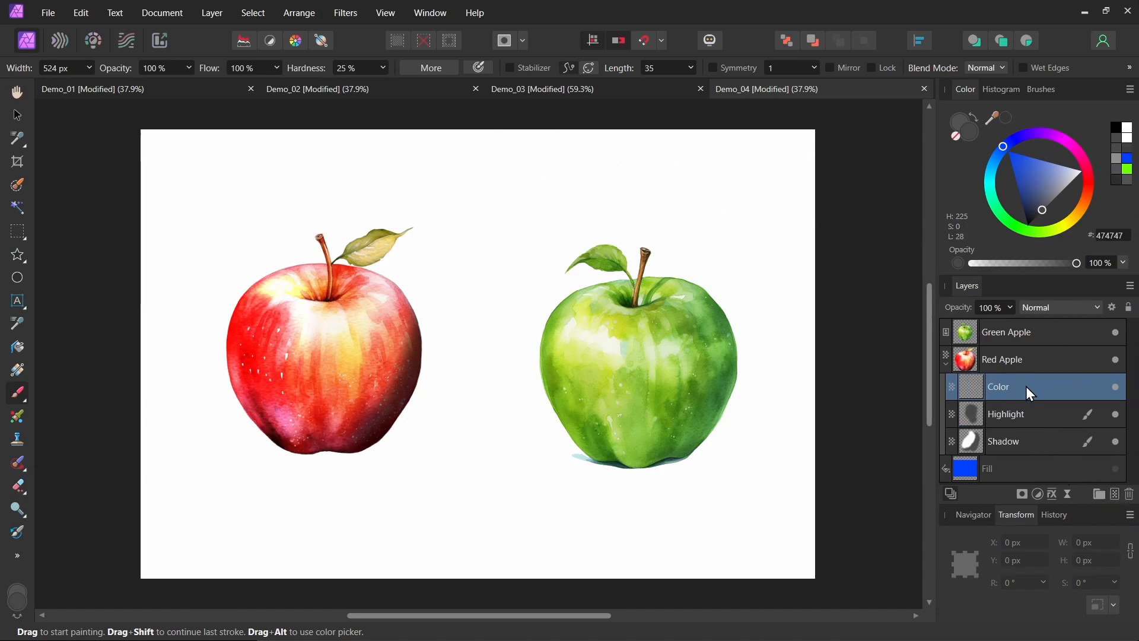
{"action": "left_click", "coordinate": [1037, 307]}
{"action": "scroll", "coordinate": [1057, 436], "scroll_direction": "down", "scroll_amount": 5}
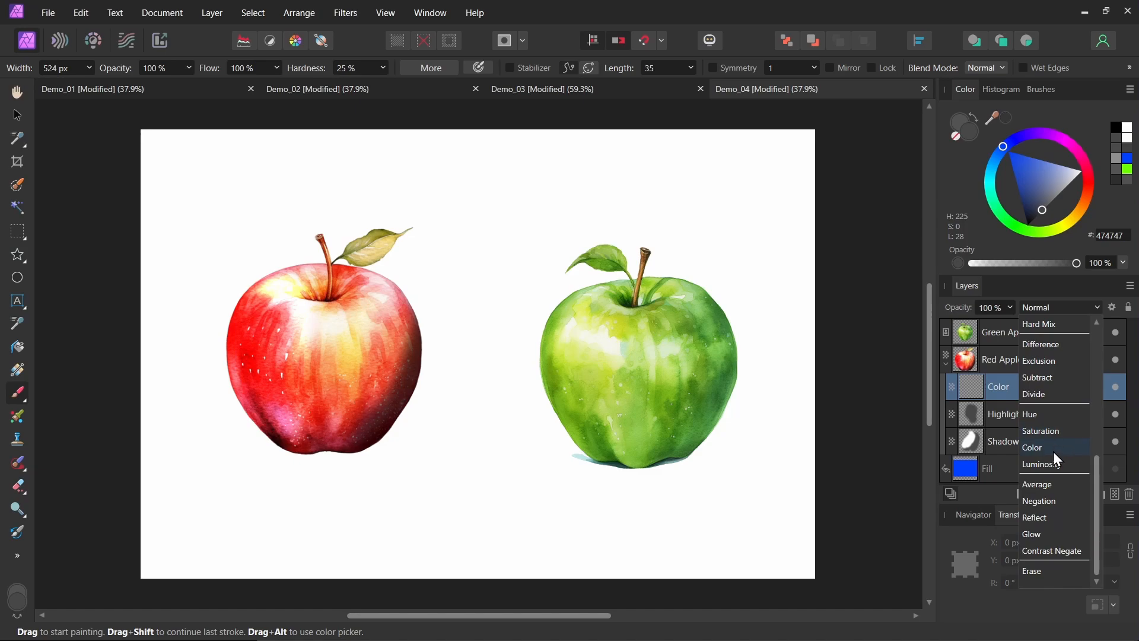
{"action": "left_click", "coordinate": [1052, 451]}
Choose a green paint colour and recolour the red apple's leaf on the Color layer
{"action": "left_click_drag", "start_coordinate": [1021, 230], "coordinate": [1039, 232]}
{"action": "left_click_drag", "start_coordinate": [392, 221], "coordinate": [385, 226]}
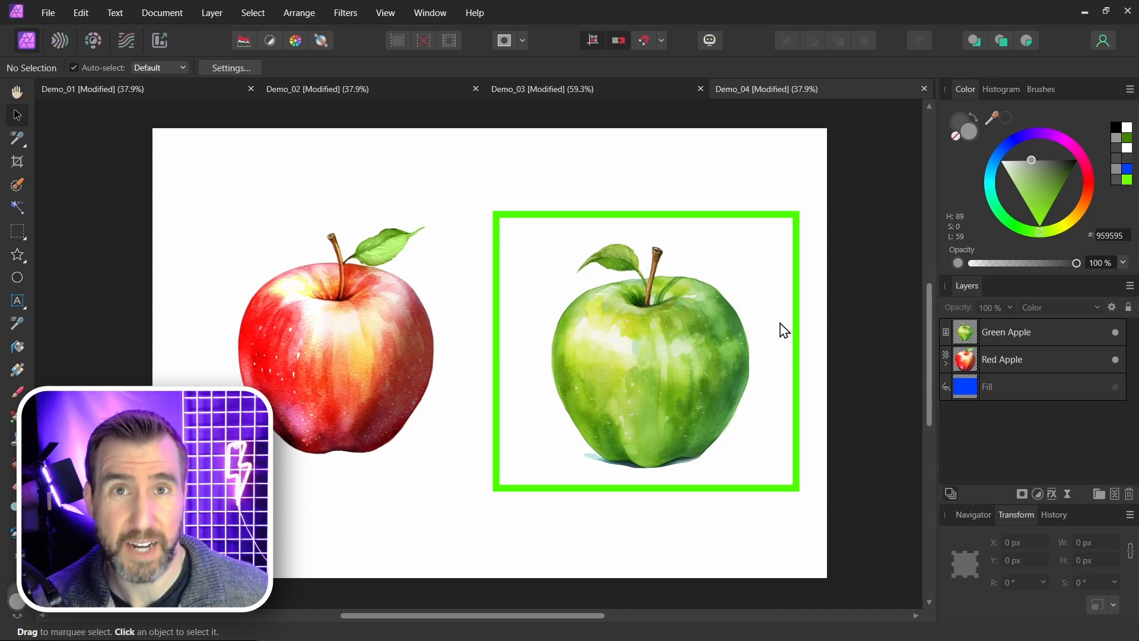
Add a pixel layer clipped inside Green Apple, rename it Shadow, and set its blend mode to Multiply
{"action": "left_click", "coordinate": [1006, 335]}
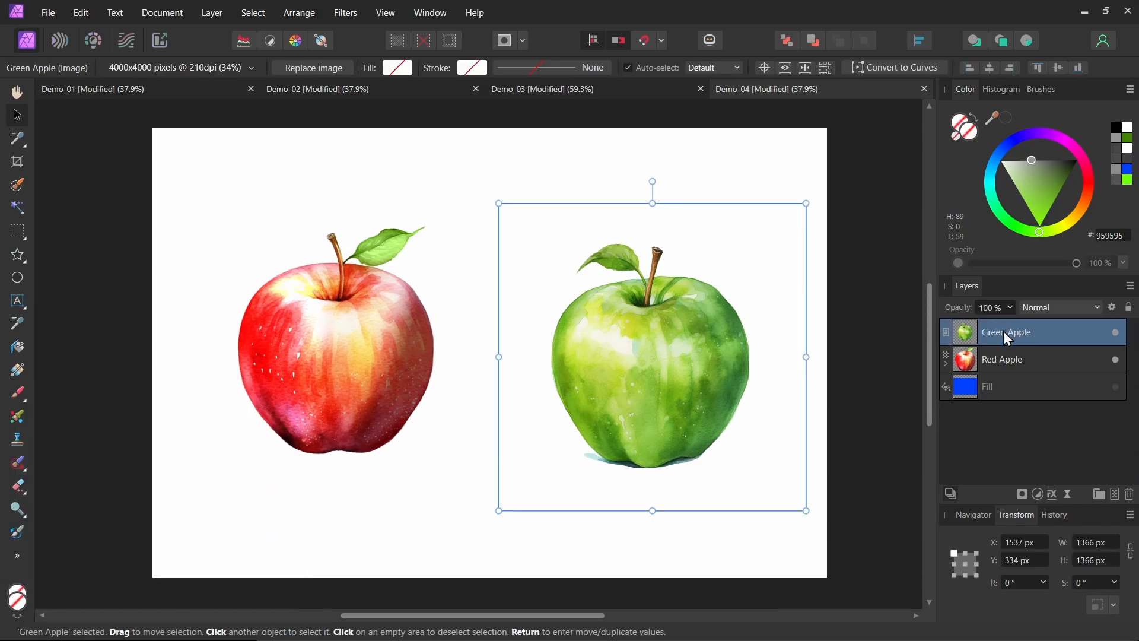
{"action": "left_click", "coordinate": [1116, 497]}
{"action": "left_click_drag", "start_coordinate": [973, 336], "coordinate": [1017, 356]}
{"action": "double_click", "coordinate": [1017, 359]}
{"action": "type", "text": "Shadow"}
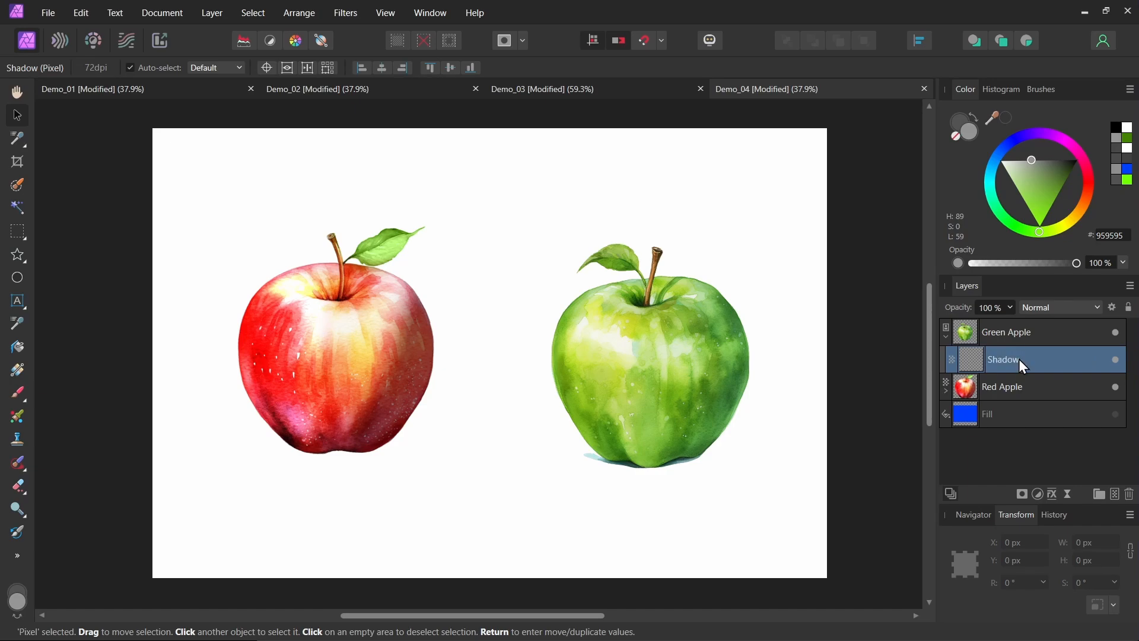
{"action": "left_click", "coordinate": [1068, 307]}
{"action": "left_click", "coordinate": [1052, 358]}
Try to paint a dark grey (535353) shadow along the green apple's right side on the clipped Shadow layer
{"action": "key", "text": "b"}
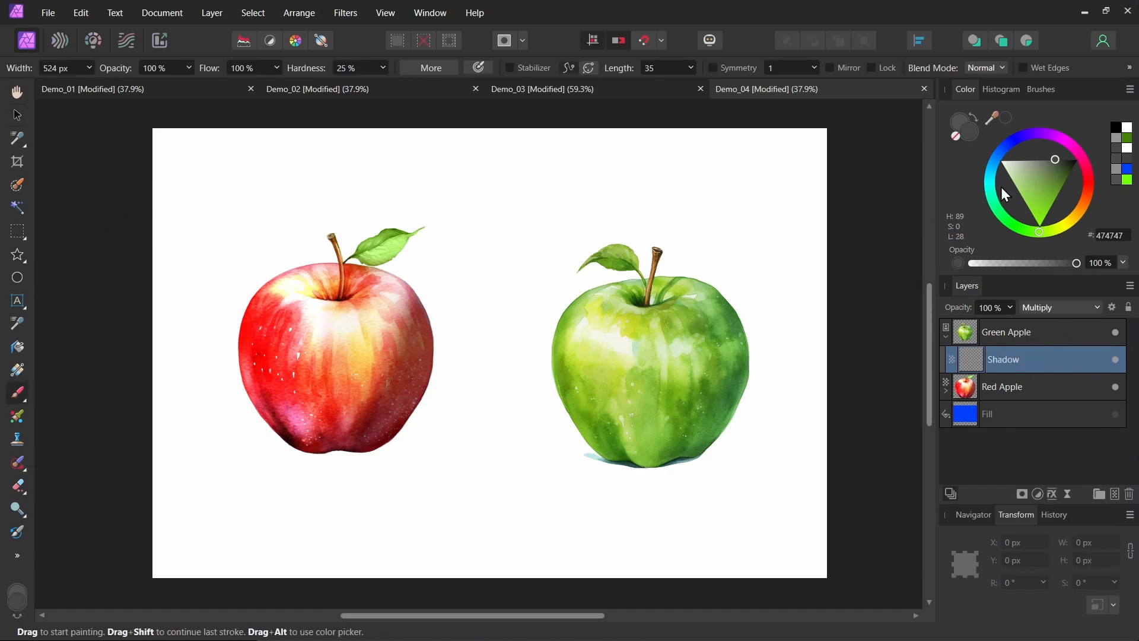
{"action": "left_click", "coordinate": [1052, 161]}
{"action": "mouse_move", "coordinate": [771, 328]}
{"action": "left_mouse_down"}
{"action": "mouse_move", "coordinate": [722, 424]}
{"action": "mouse_move", "coordinate": [780, 339]}
{"action": "left_mouse_up"}
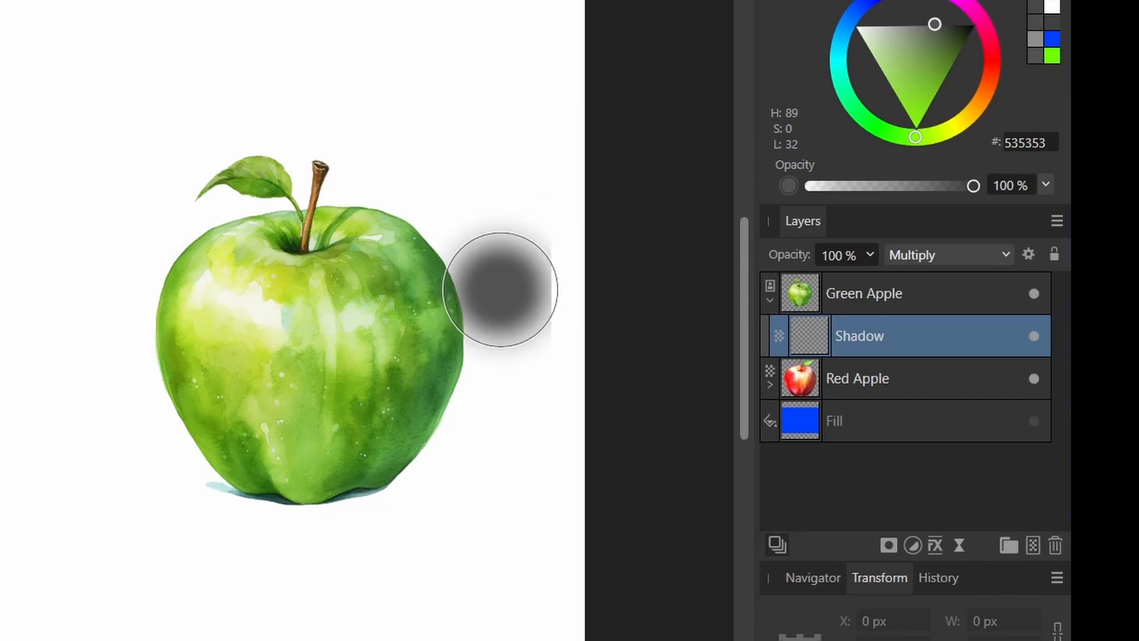
{"action": "mouse_move", "coordinate": [511, 304]}
{"action": "left_mouse_down"}
{"action": "mouse_move", "coordinate": [356, 483]}
{"action": "mouse_move", "coordinate": [636, 421]}
{"action": "left_mouse_up"}
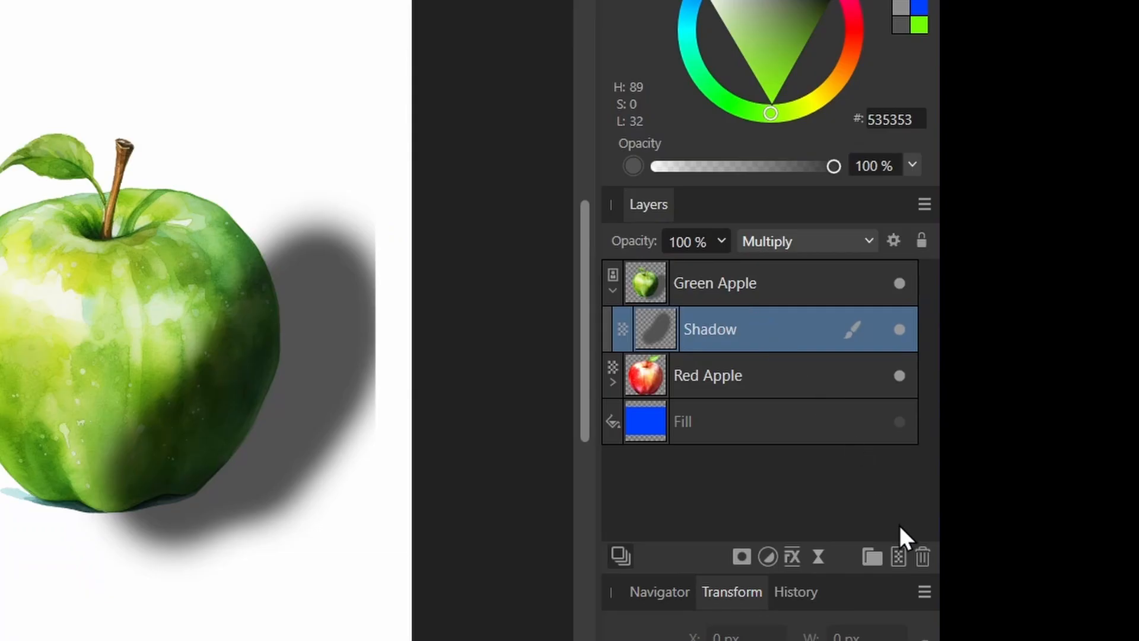
Delete the Shadow layer inside Green Apple and rasterize the Green Apple image into a pixel layer
{"action": "left_click", "coordinate": [922, 557]}
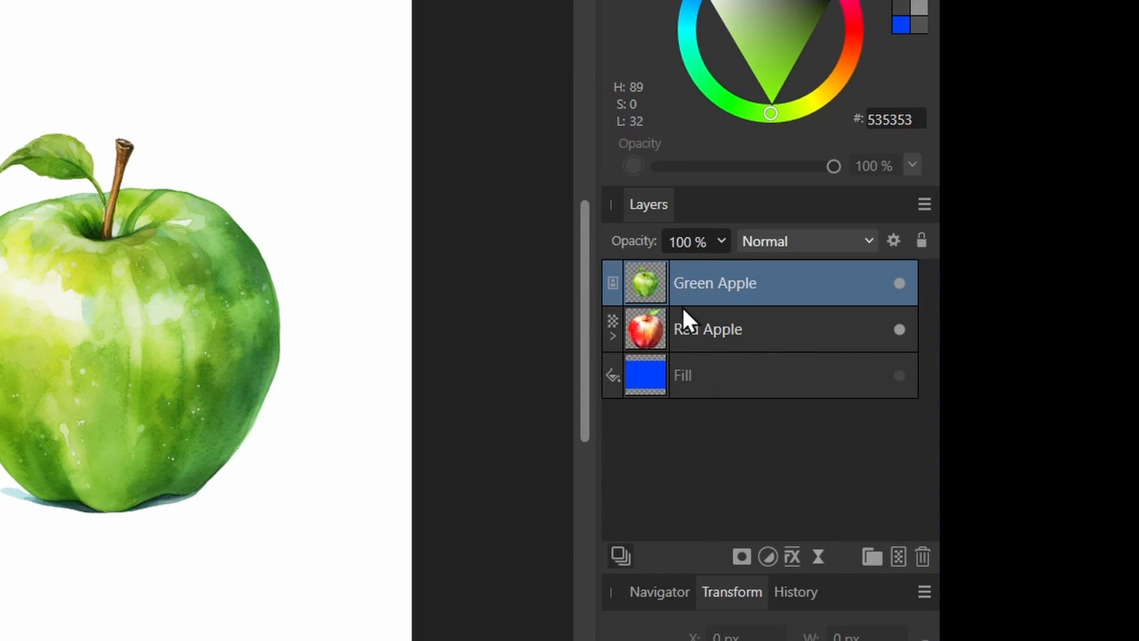
{"action": "right_click", "coordinate": [649, 281]}
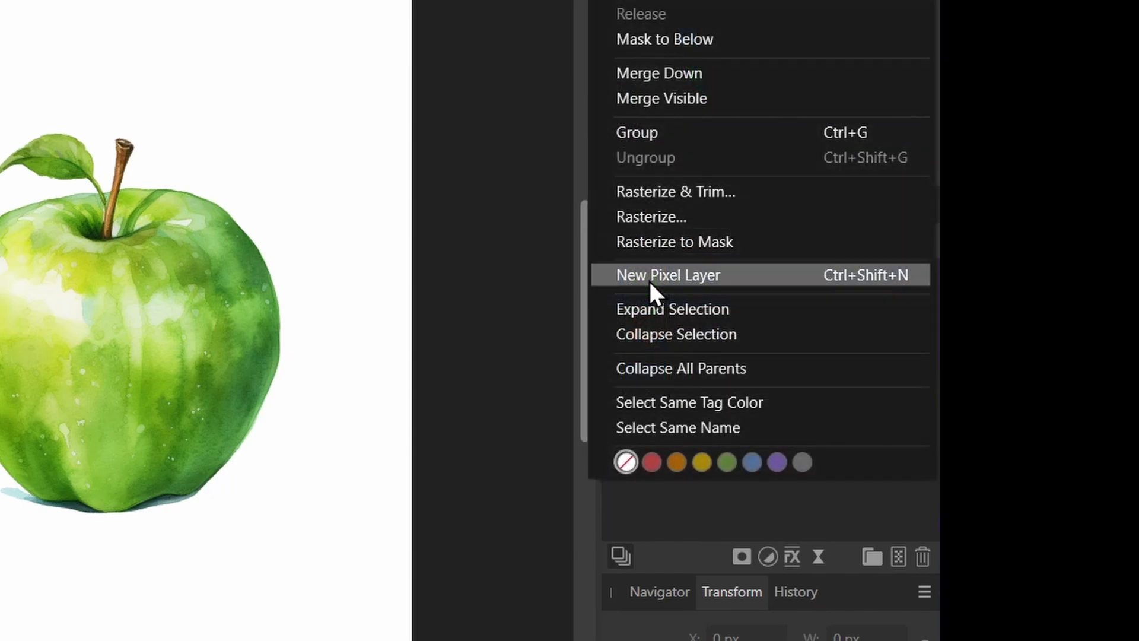
{"action": "left_click", "coordinate": [678, 215]}
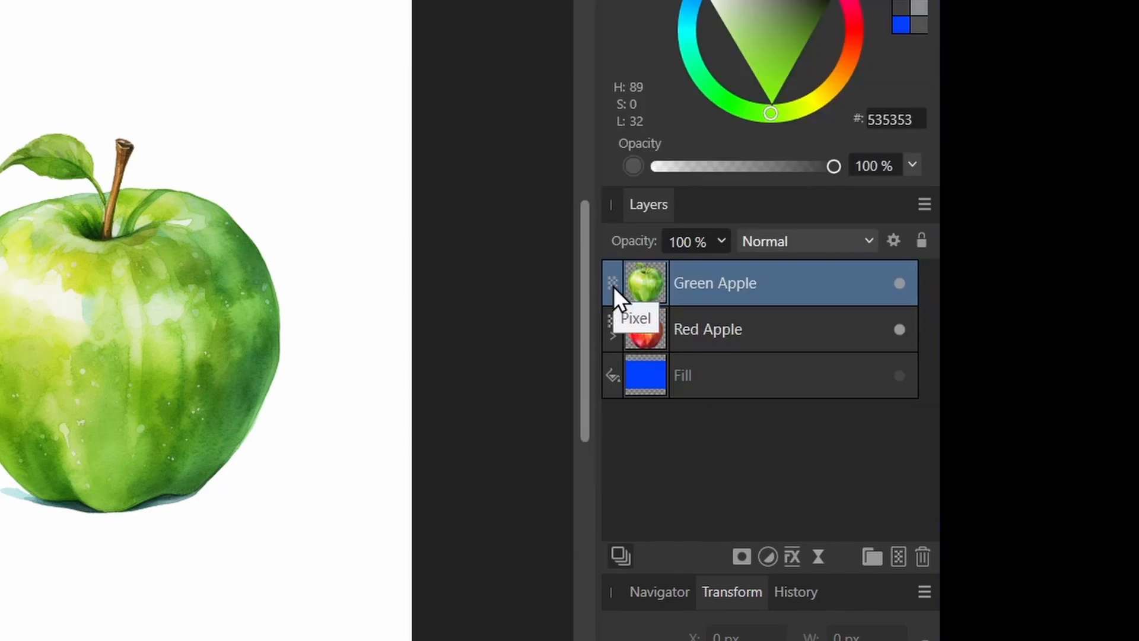
Add a new pixel layer, clip it inside the rasterized Green Apple, and set its blend mode to Multiply
{"action": "left_click", "coordinate": [899, 557]}
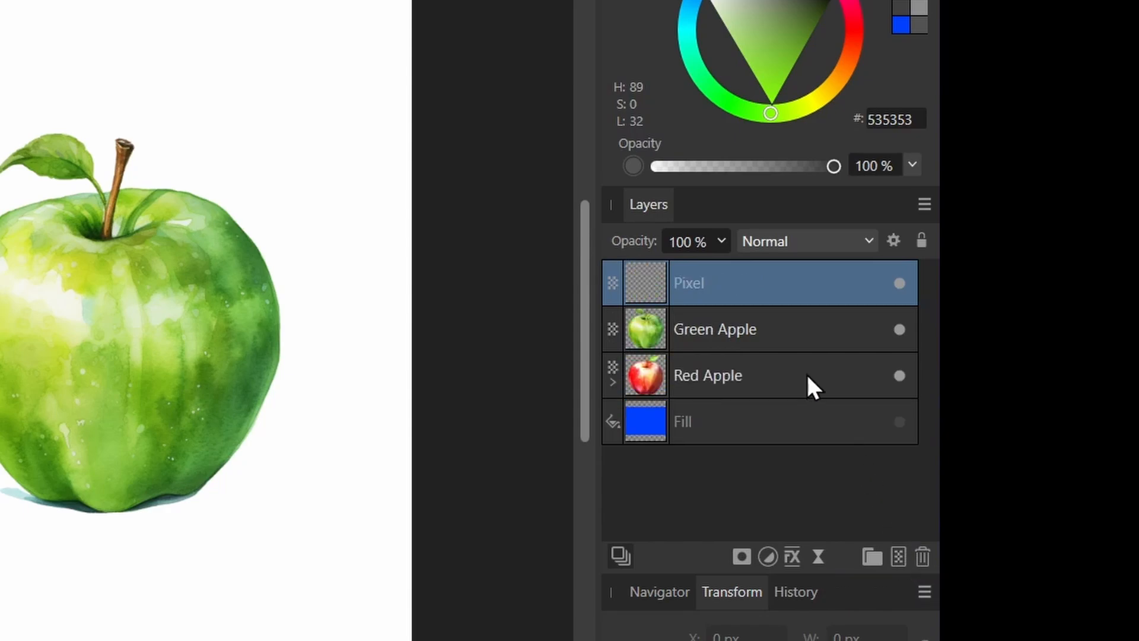
{"action": "mouse_move", "coordinate": [641, 285]}
{"action": "left_mouse_down"}
{"action": "mouse_move", "coordinate": [734, 332]}
{"action": "mouse_move", "coordinate": [654, 318]}
{"action": "mouse_move", "coordinate": [647, 286]}
{"action": "left_mouse_up"}
{"action": "left_click", "coordinate": [771, 241]}
{"action": "left_click", "coordinate": [770, 334]}
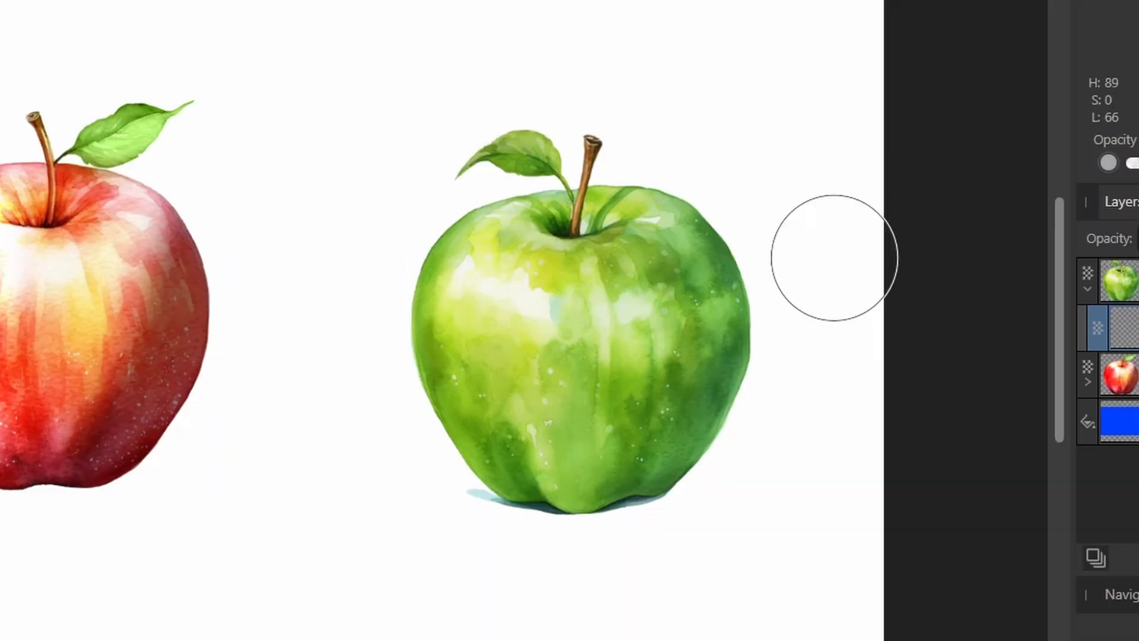
Paint shading down the green apple's right side with light grey (lightness 66) and darker grey (lightness 46)
{"action": "mouse_move", "coordinate": [834, 257]}
{"action": "left_mouse_down"}
{"action": "mouse_move", "coordinate": [697, 459]}
{"action": "mouse_move", "coordinate": [701, 407]}
{"action": "mouse_move", "coordinate": [795, 284]}
{"action": "mouse_move", "coordinate": [686, 457]}
{"action": "left_mouse_up"}
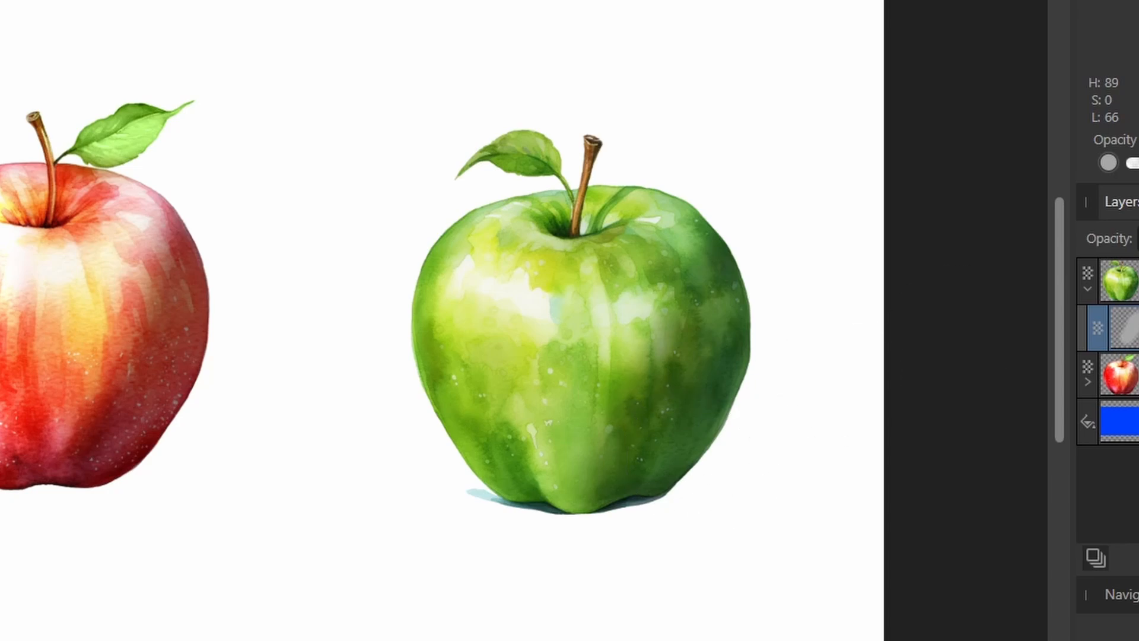
{"action": "left_click_drag", "start_coordinate": [1027, 160], "coordinate": [1040, 159]}
{"action": "left_click_drag", "start_coordinate": [789, 291], "coordinate": [629, 531]}
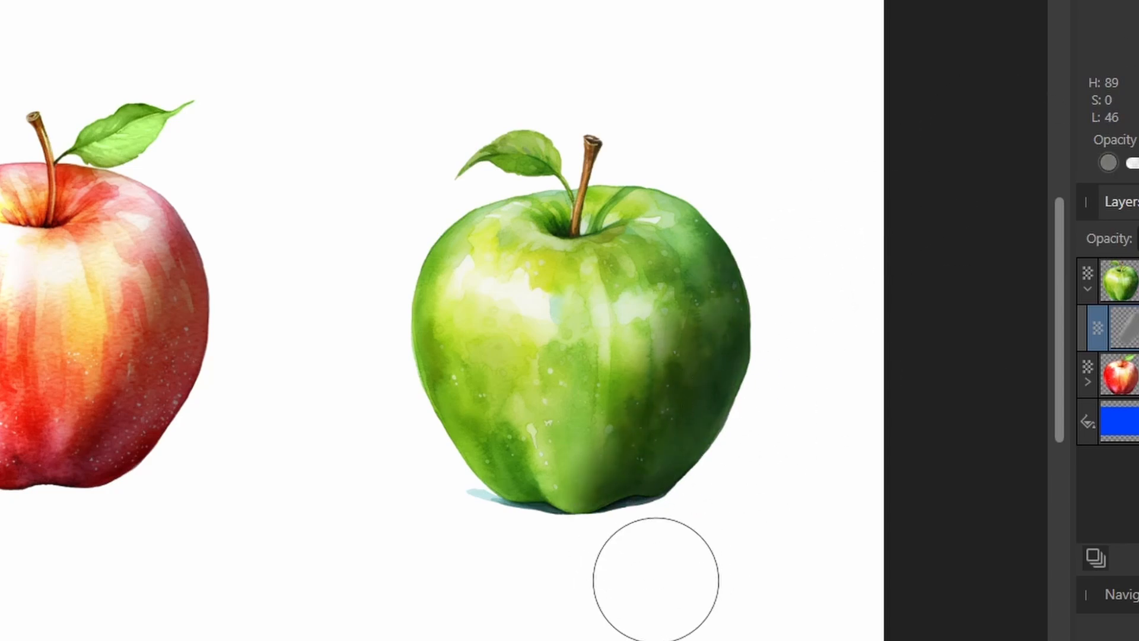